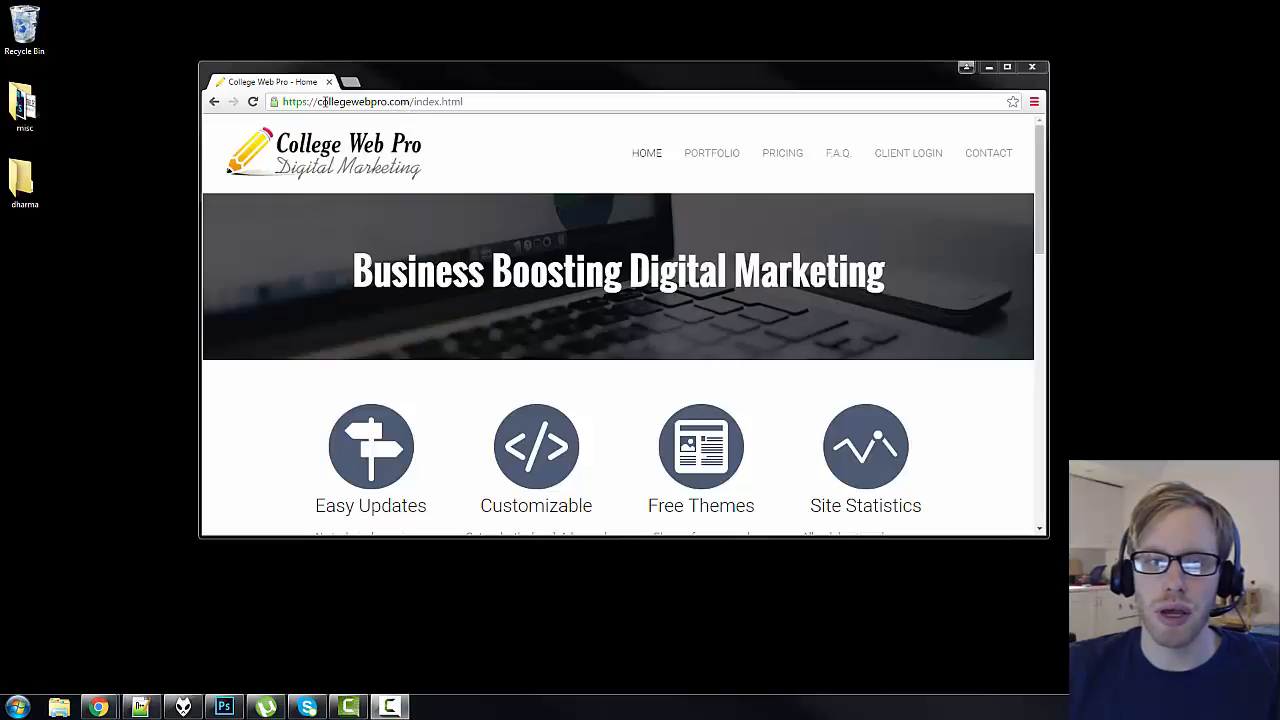
pyautogui.moveTo(318, 101); pyautogui.dragTo(502, 97)
pyautogui.write('sweetso')
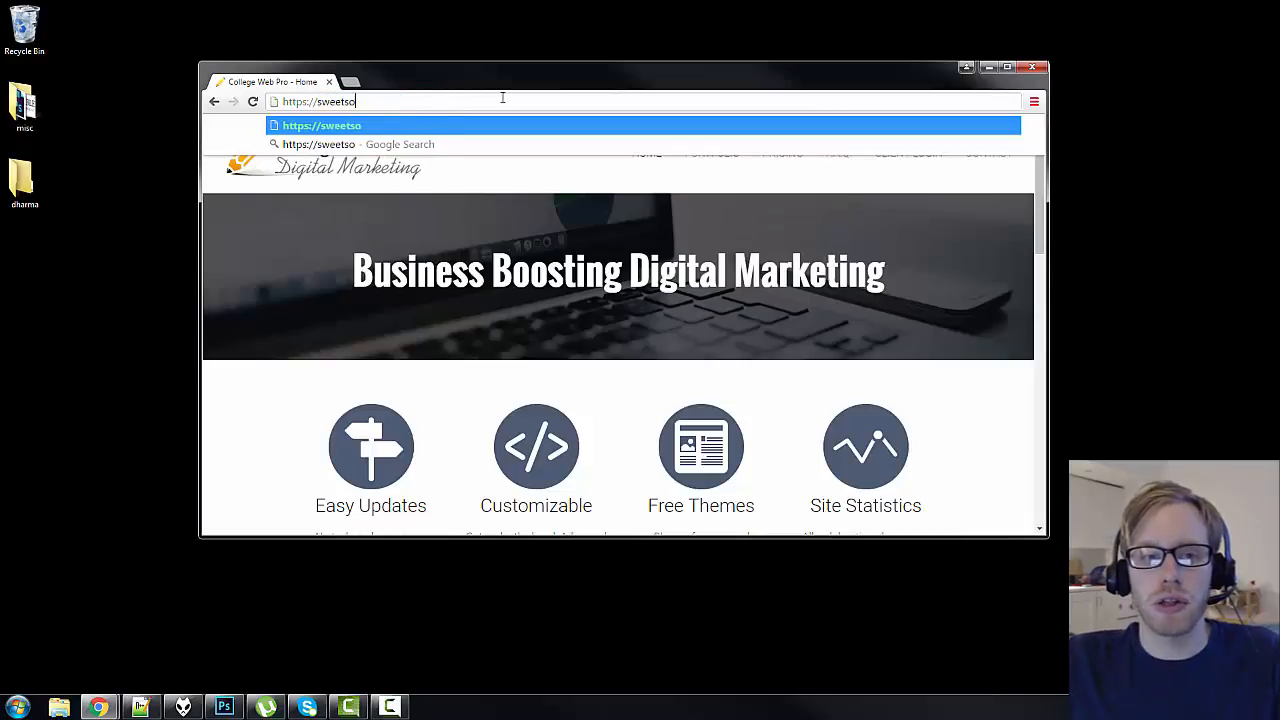
pyautogui.write('utherntea.tk')
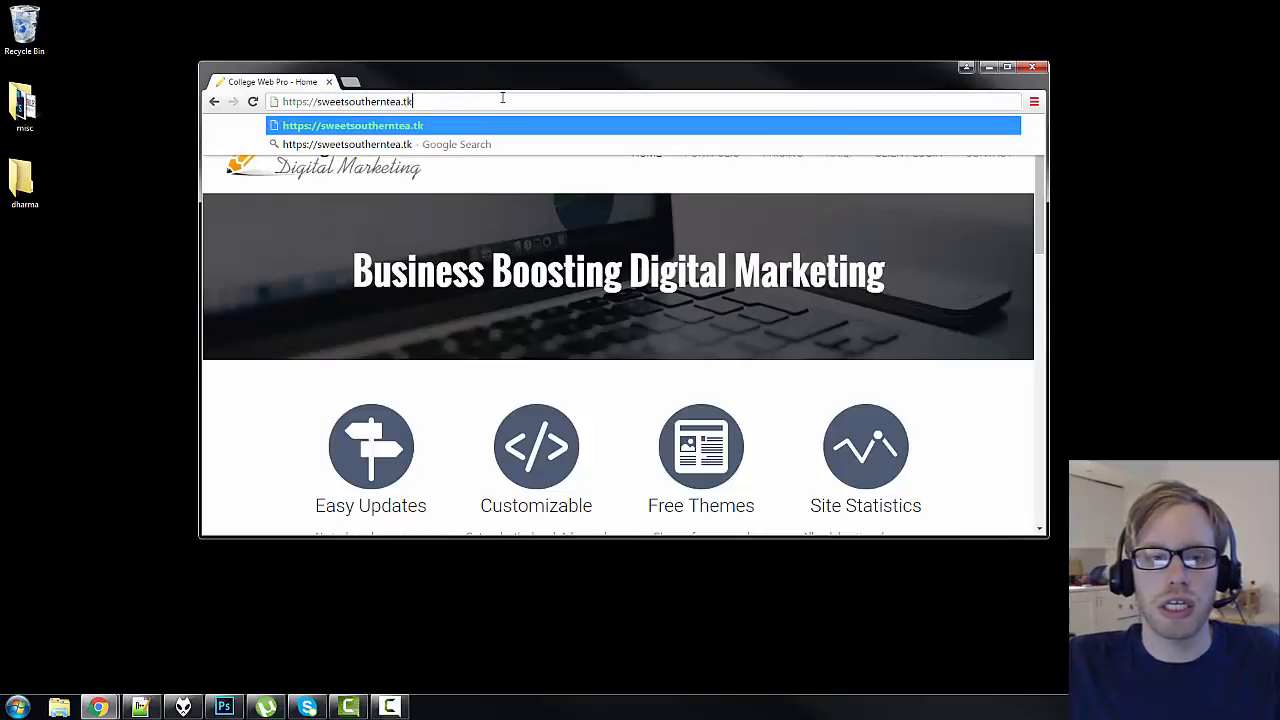
pyautogui.click(304, 101)
pyautogui.press('BackSpace')
pyautogui.click(432, 101)
pyautogui.write('/')
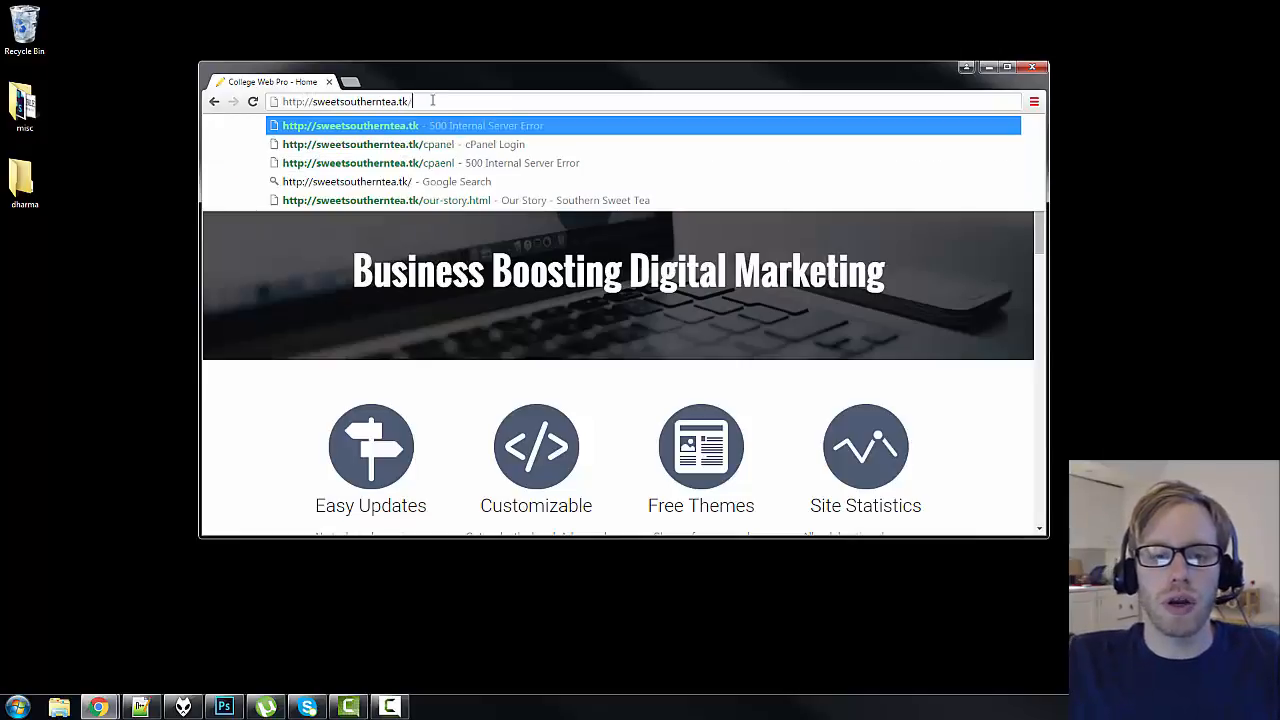
pyautogui.write('cpanel')
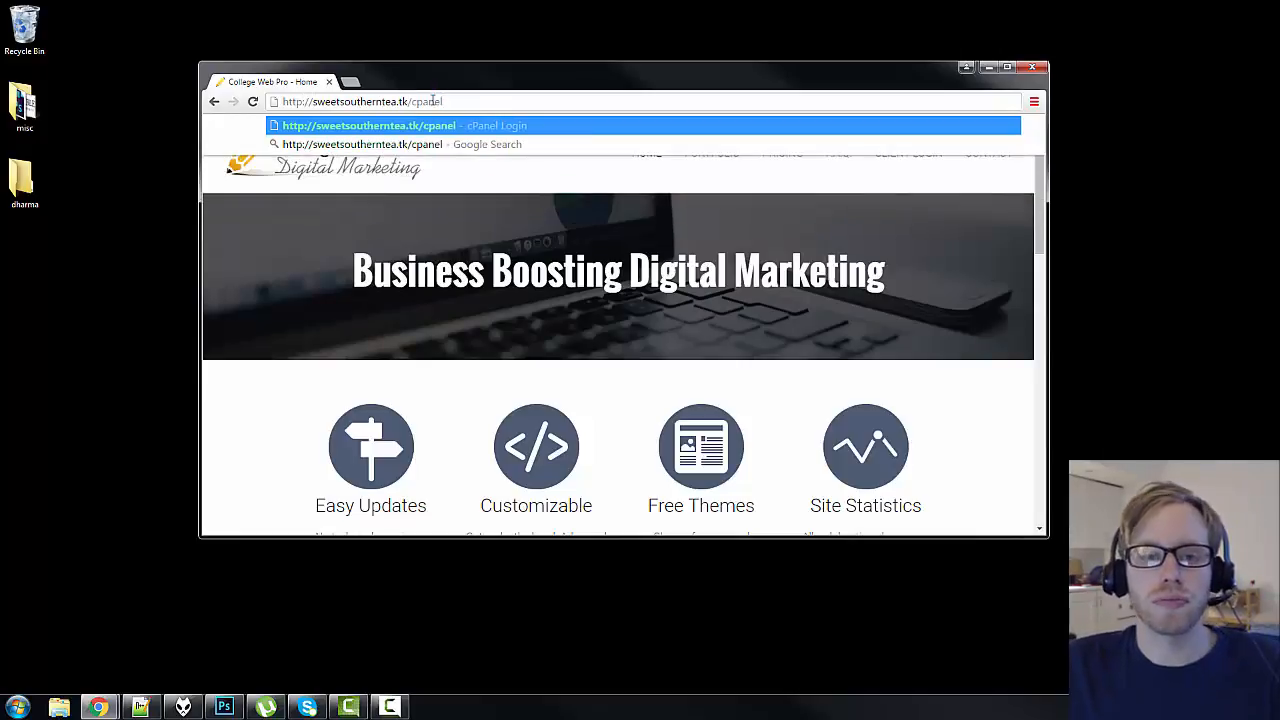
pyautogui.press('Return')
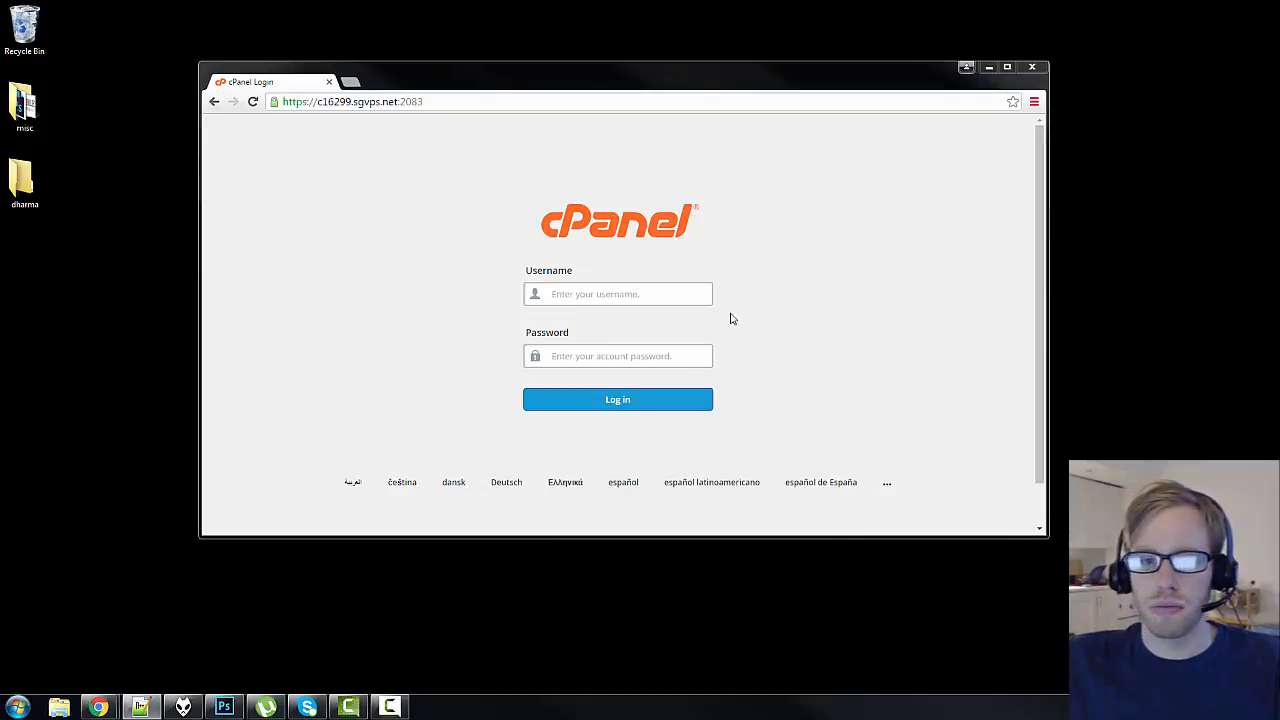
# Step: Log in to cPanel with the account username and password, and decline the getting-started help
pyautogui.click(636, 296)
pyautogui.write('sweetsou')
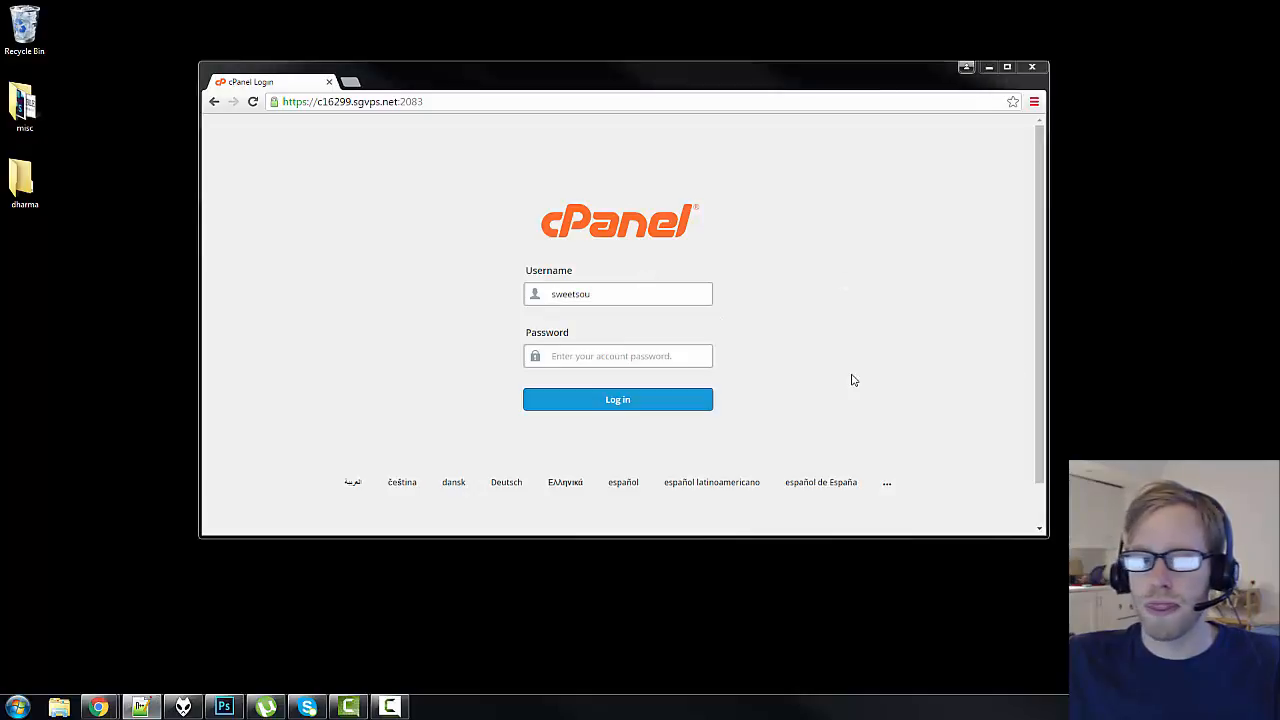
pyautogui.click(609, 360)
pyautogui.hotkey('ctrl', 'v')
pyautogui.click(628, 400)
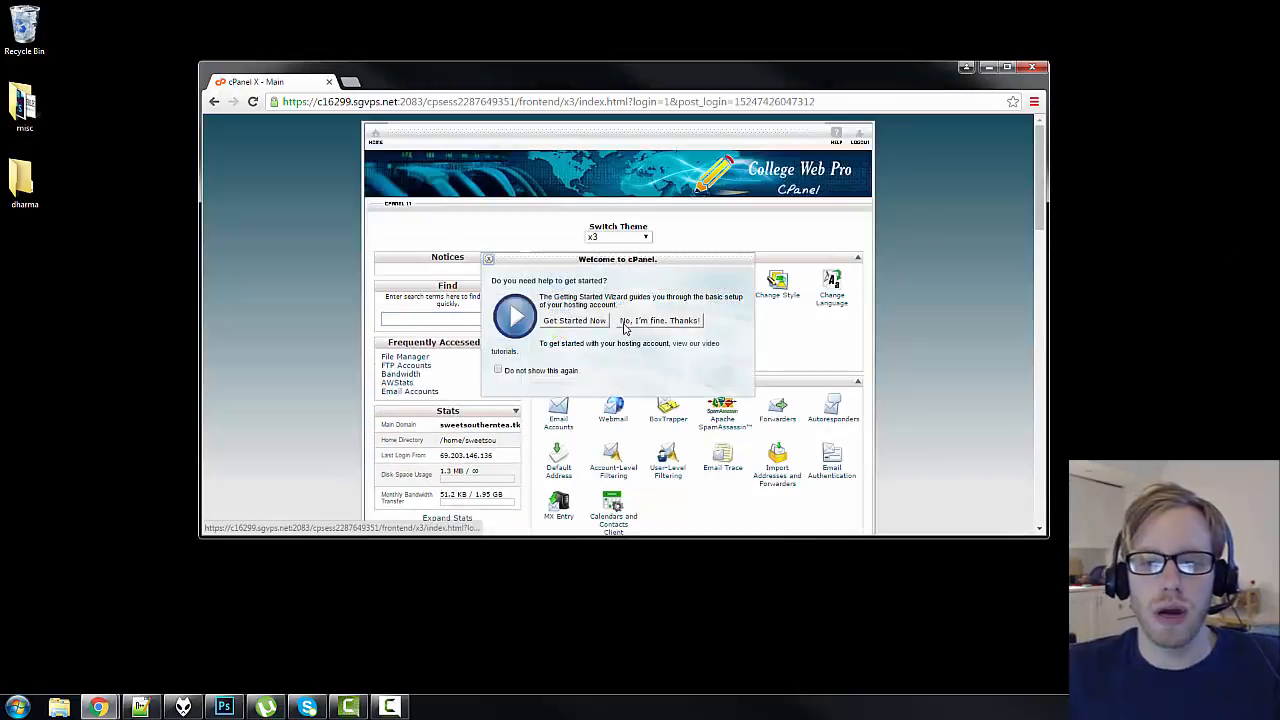
pyautogui.click(625, 324)
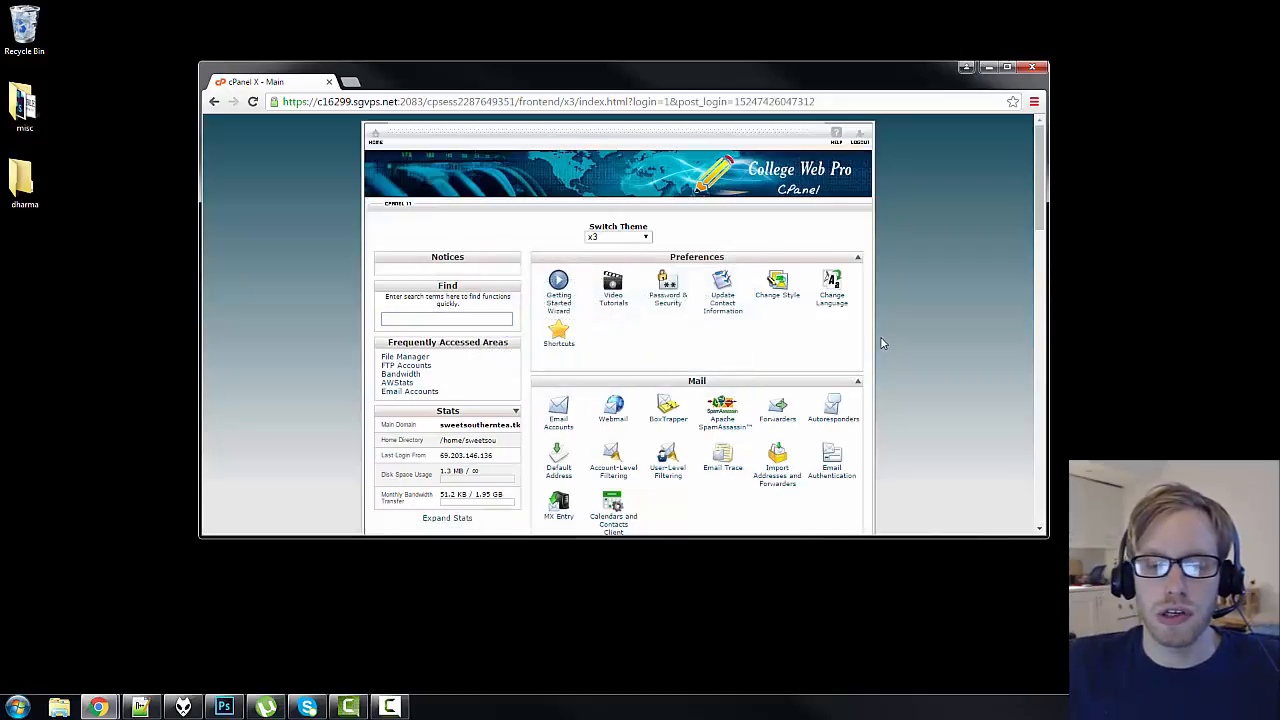
# Step: Look through the control panel's tool sections, from Preferences and Mail through Files, Domains and Databases to Advanced
pyautogui.scroll(-1, 810, 365)
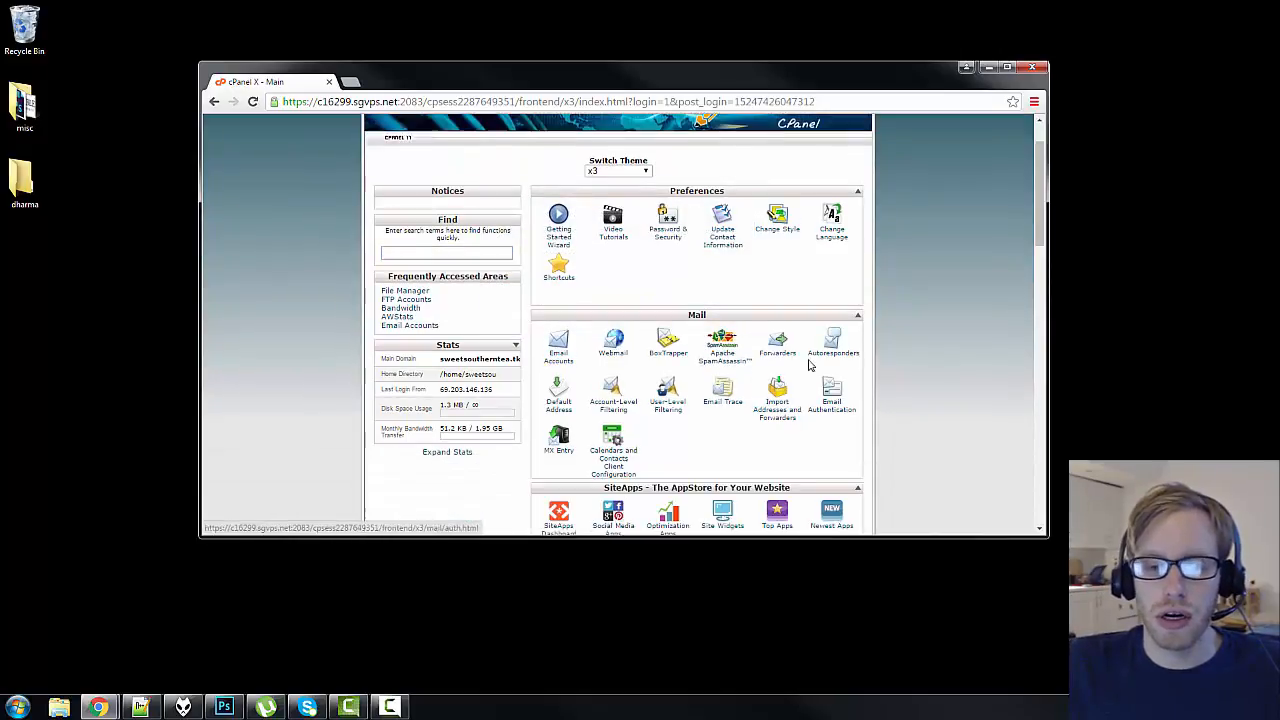
pyautogui.scroll(-4, 790, 350)
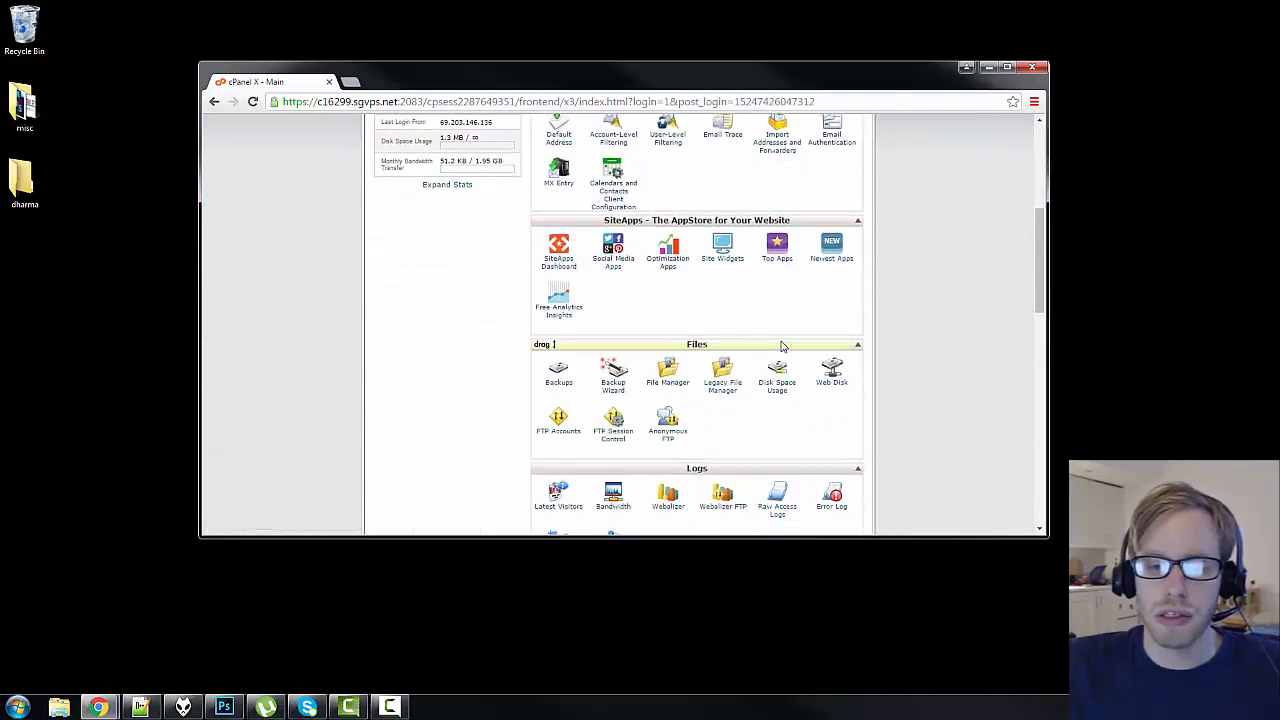
pyautogui.scroll(-1, 858, 431)
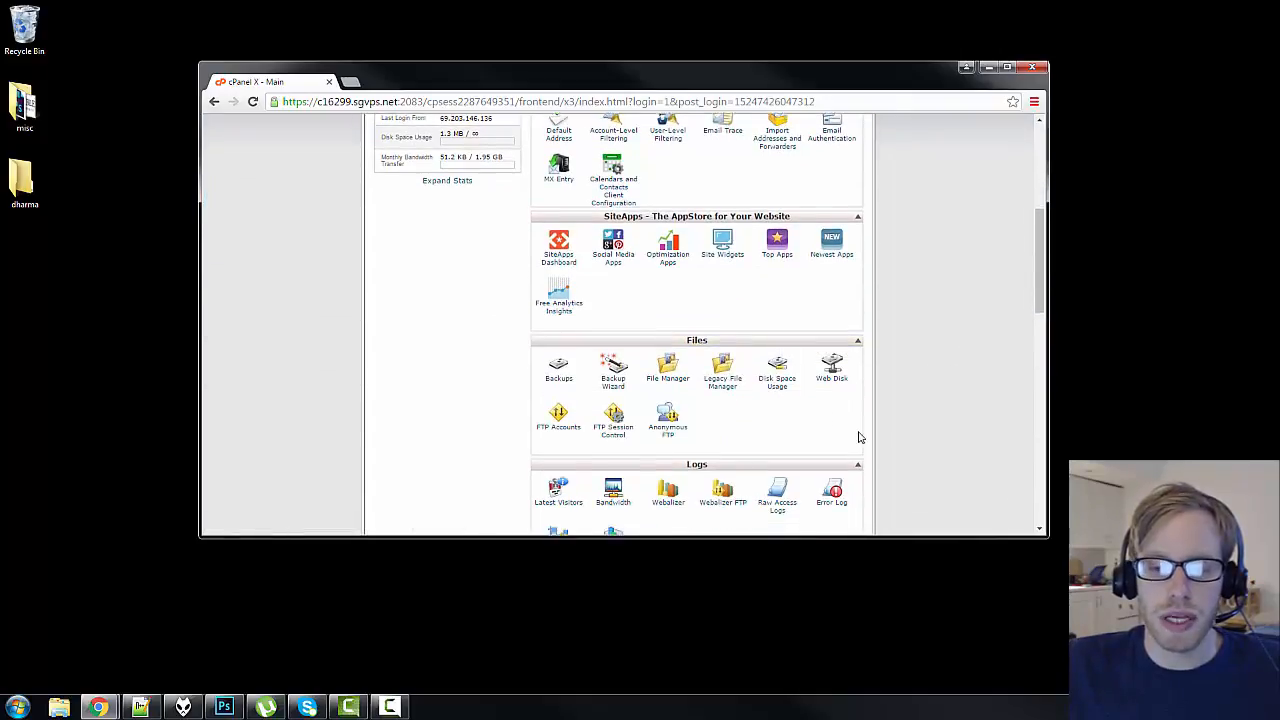
pyautogui.scroll(-5, 858, 437)
pyautogui.scroll(-4, 858, 437)
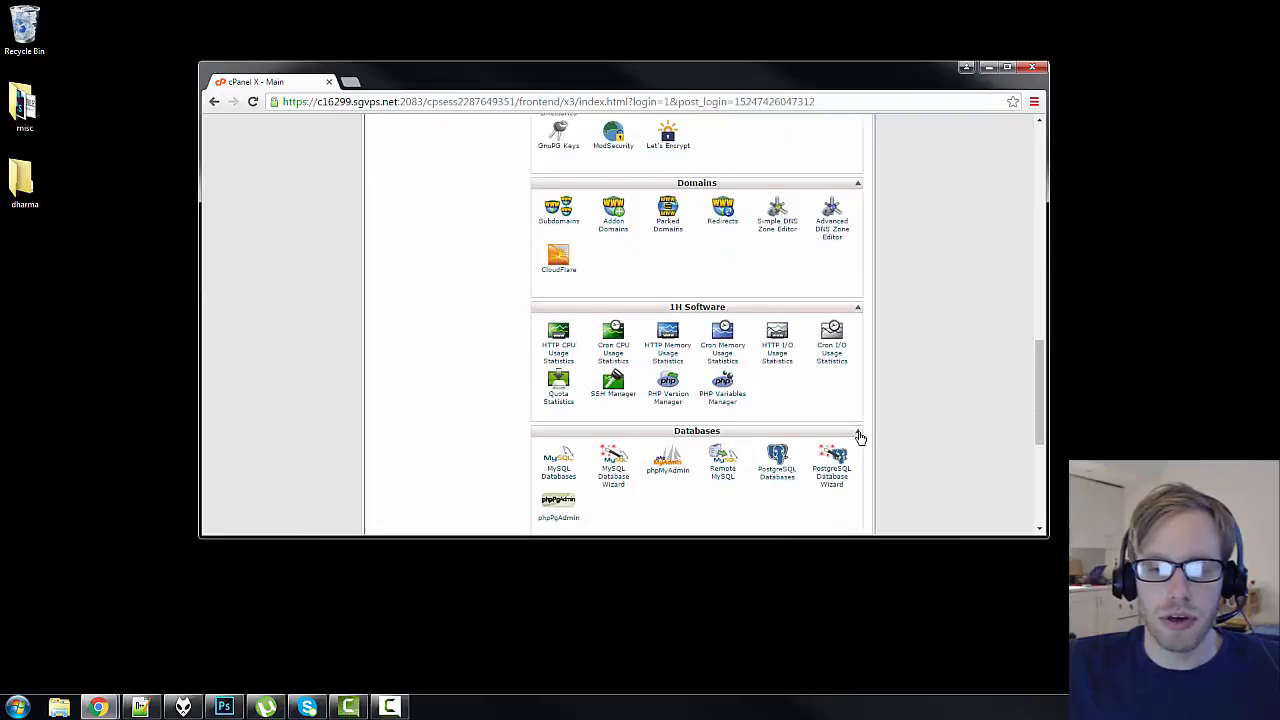
pyautogui.scroll(15, 858, 437)
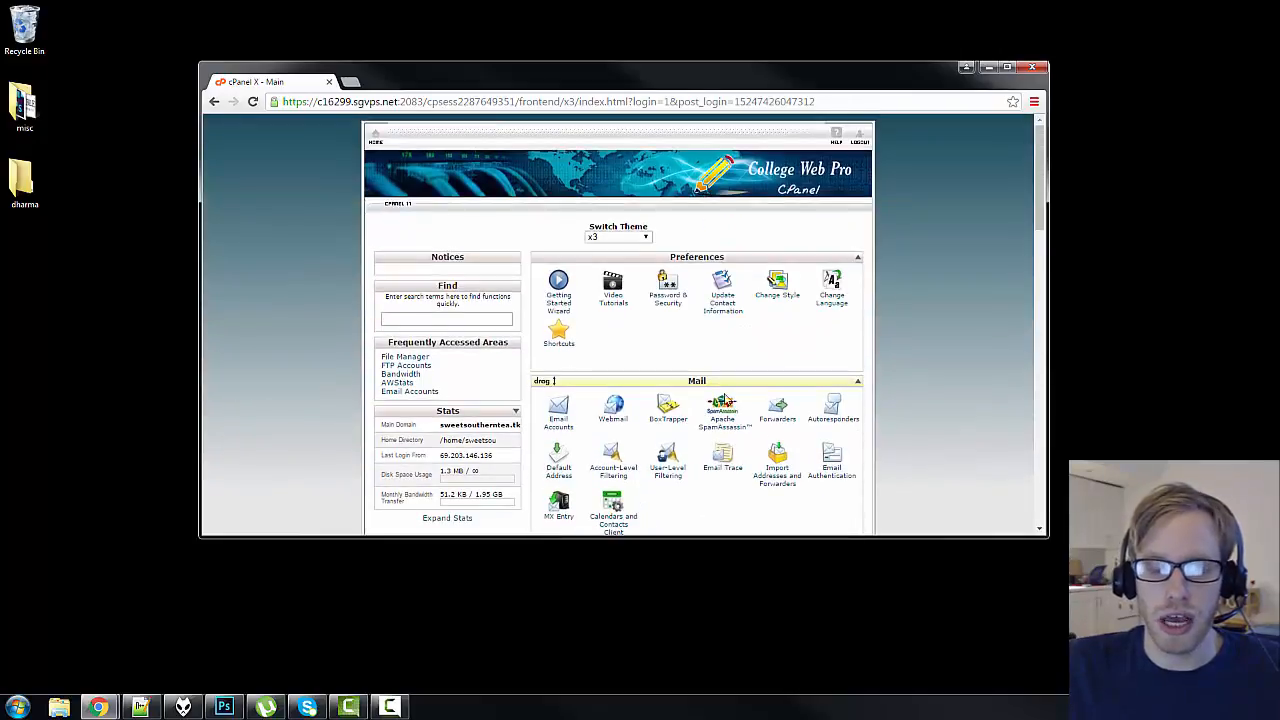
pyautogui.scroll(-5, 903, 426)
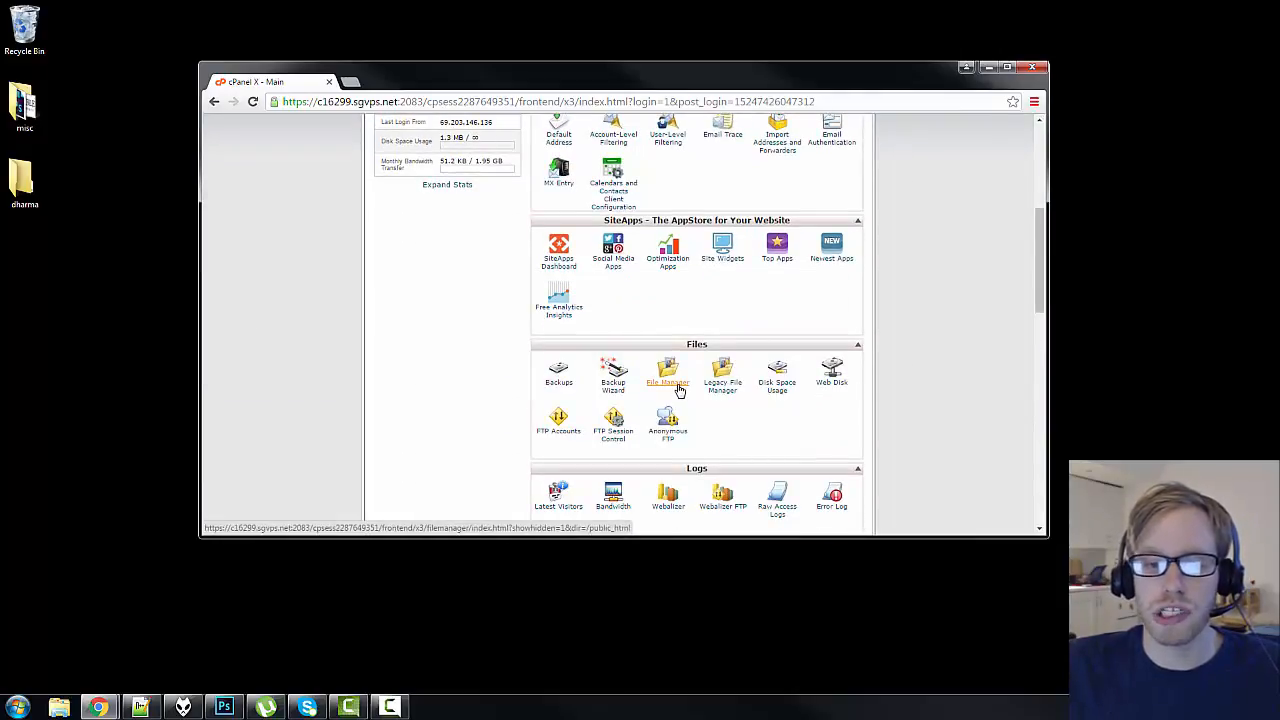
pyautogui.scroll(5, 709, 371)
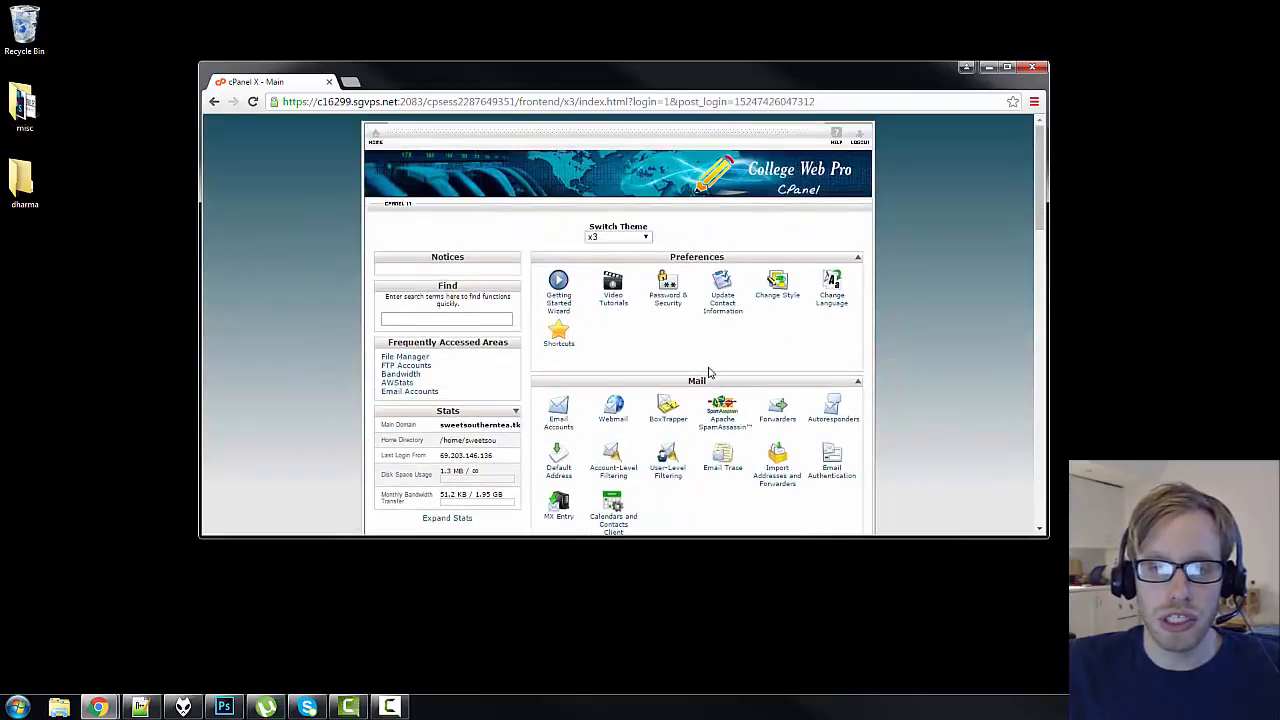
pyautogui.scroll(-4, 708, 372)
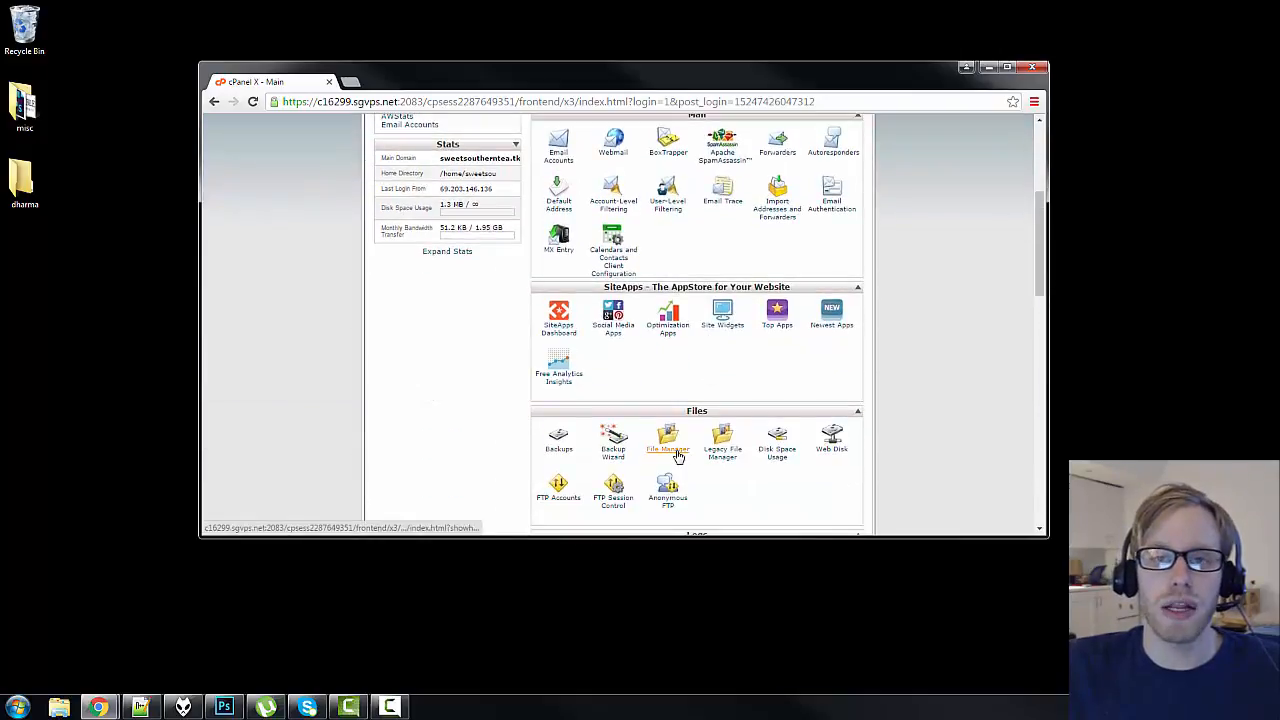
pyautogui.scroll(3, 643, 375)
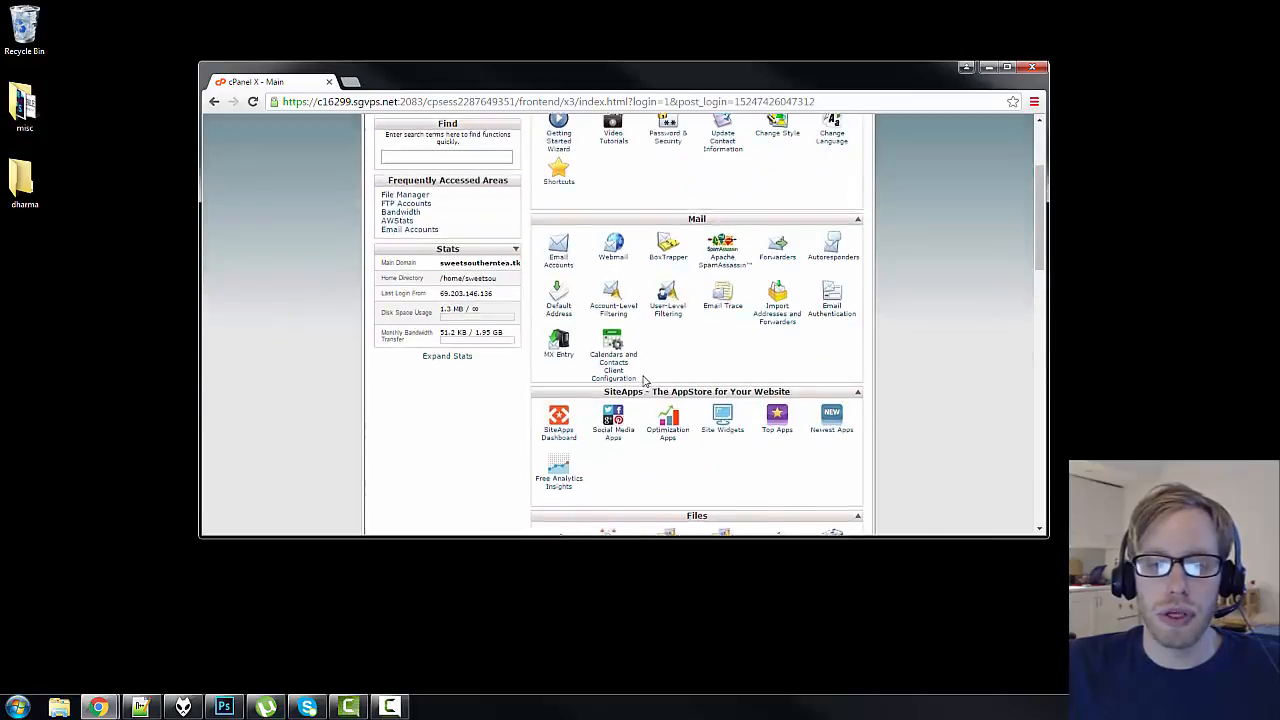
pyautogui.scroll(-7, 643, 380)
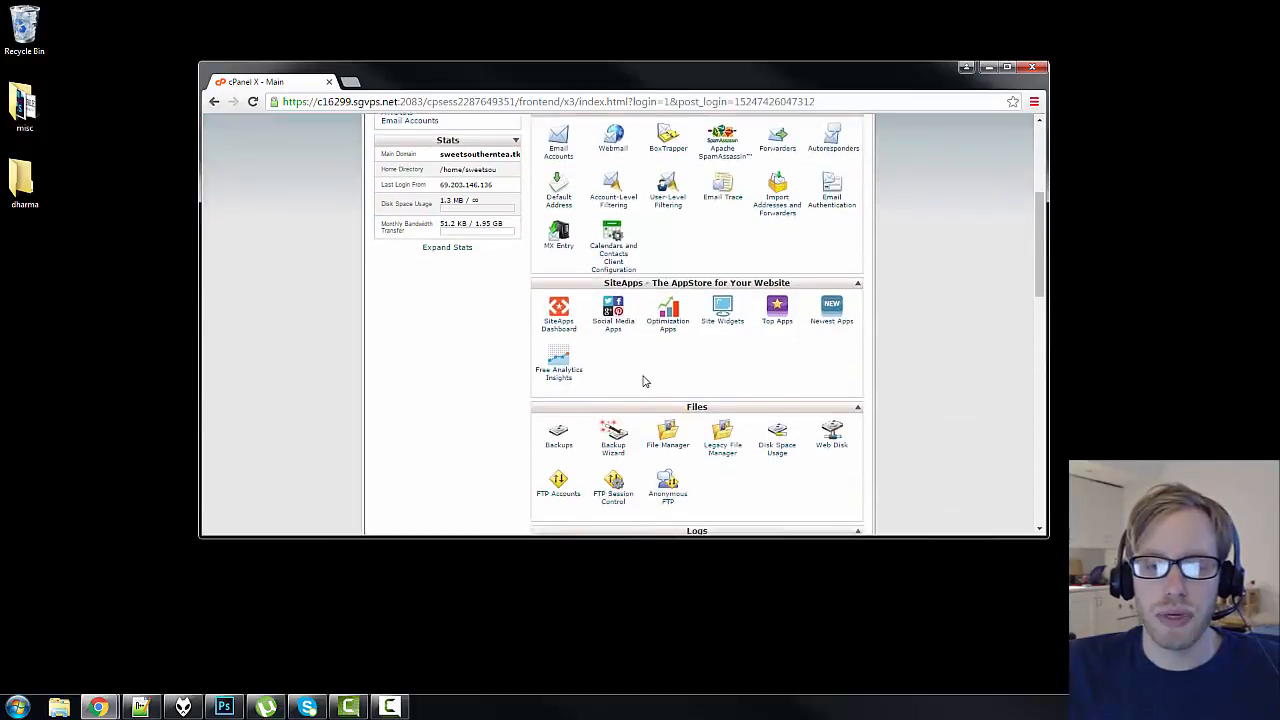
pyautogui.scroll(-2, 645, 380)
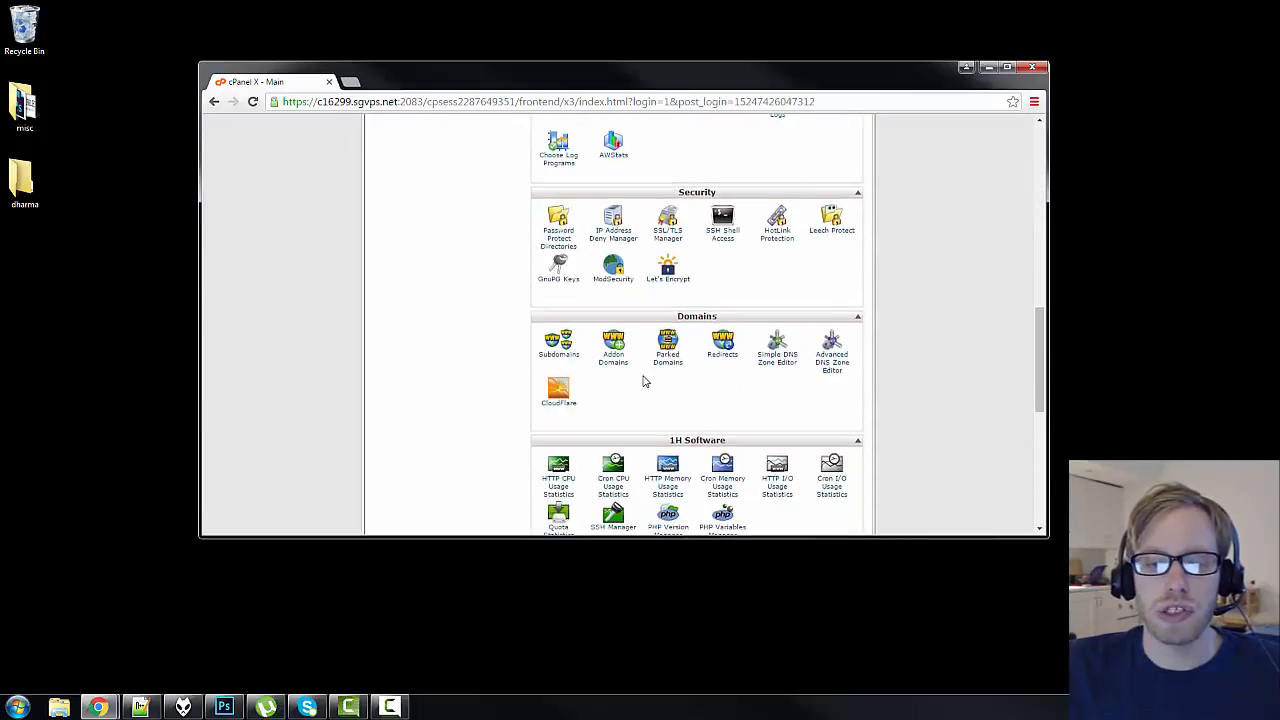
pyautogui.scroll(-3, 645, 380)
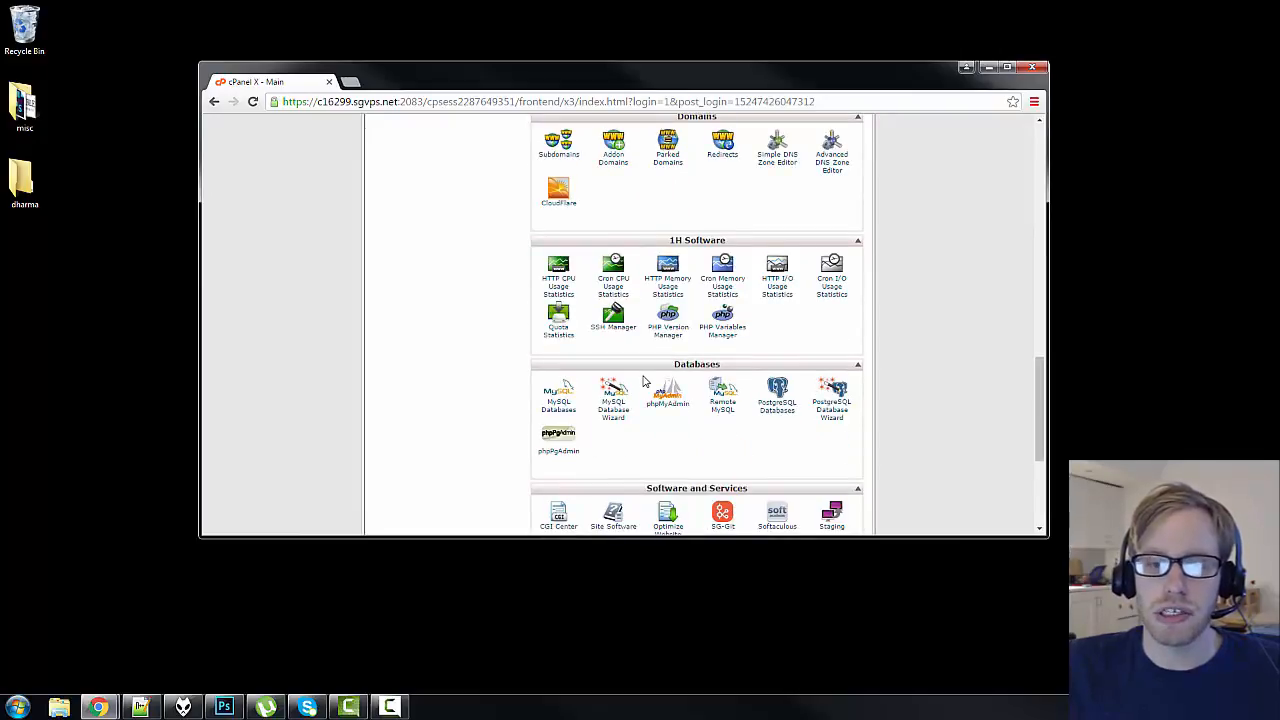
pyautogui.scroll(-3, 645, 380)
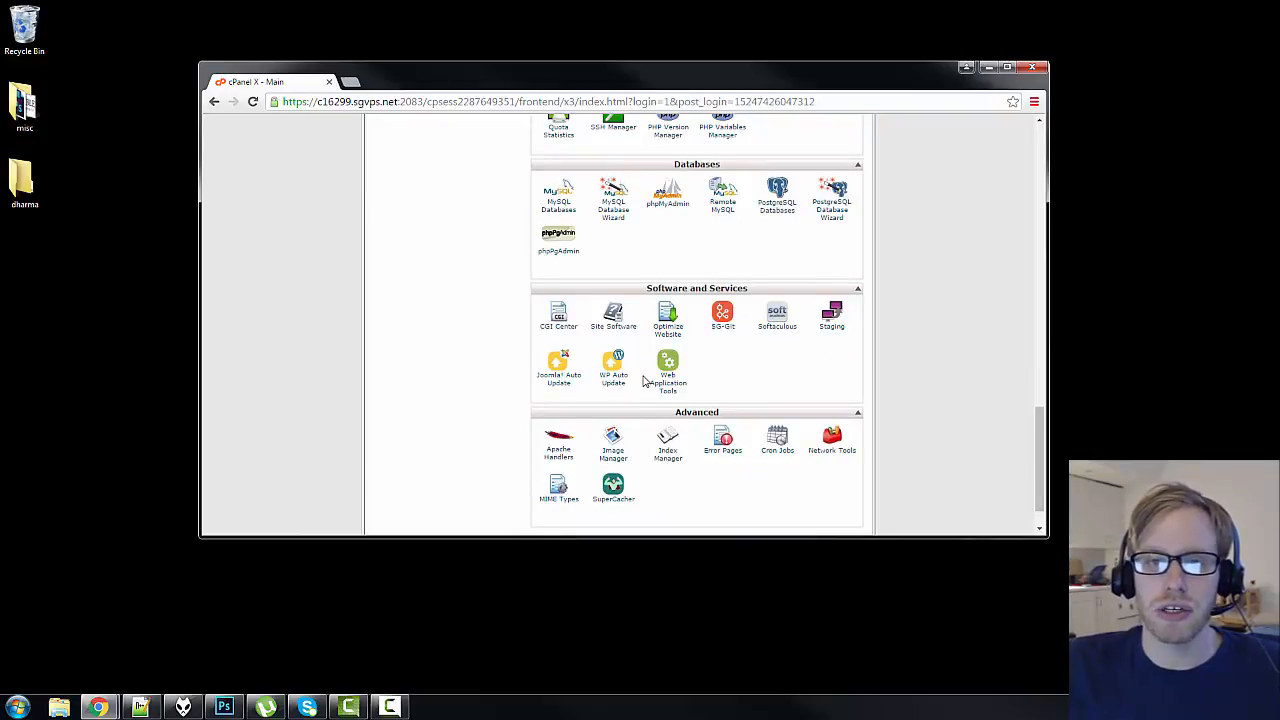
pyautogui.scroll(-1, 645, 380)
pyautogui.scroll(3, 645, 380)
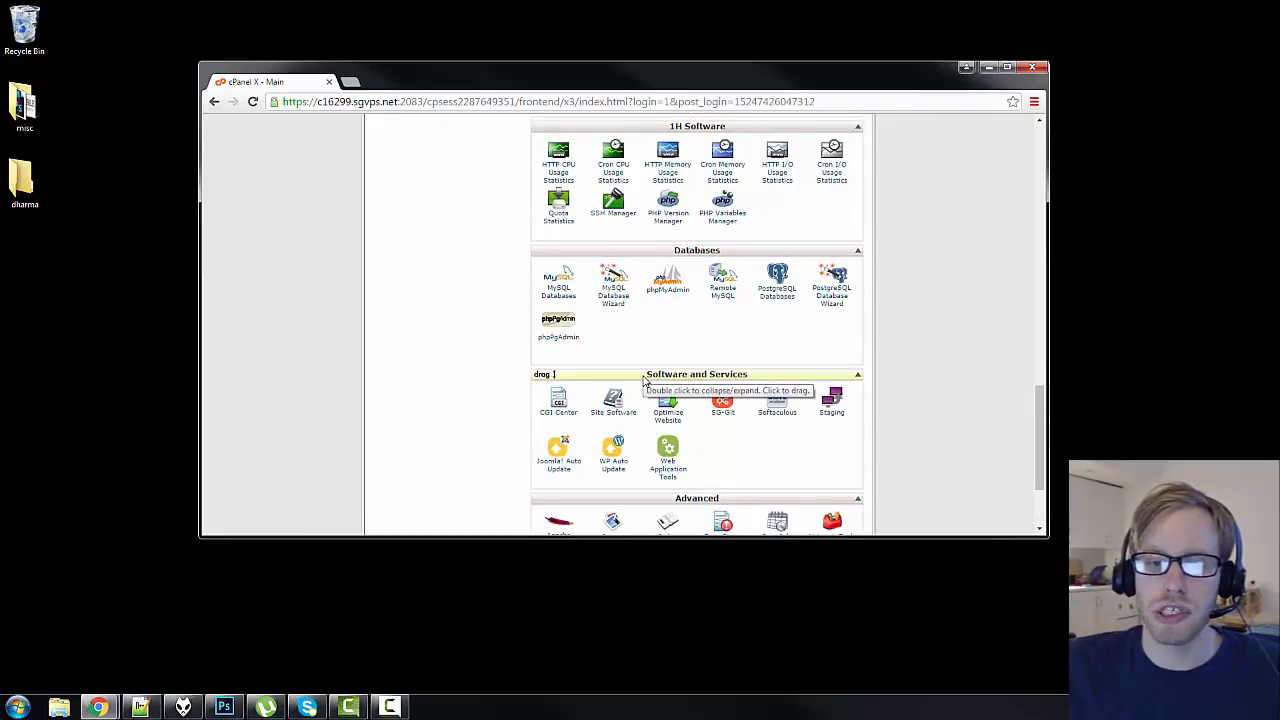
pyautogui.scroll(7, 645, 380)
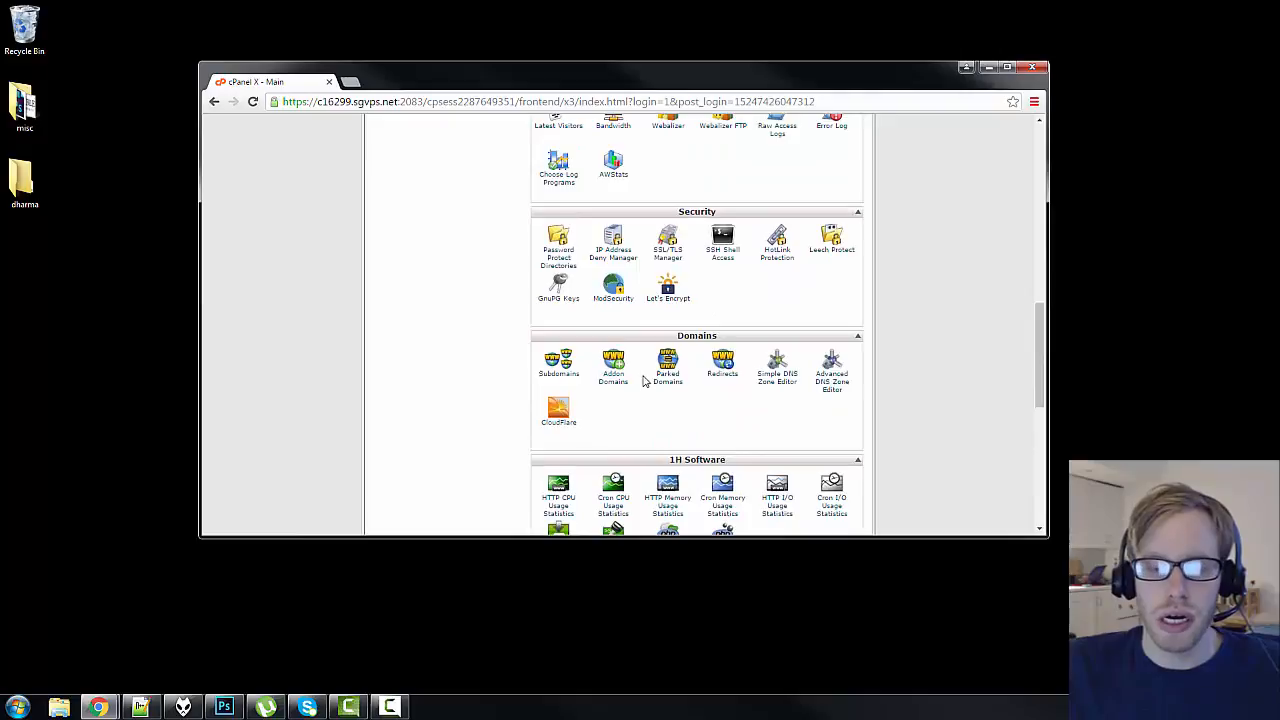
pyautogui.scroll(4, 645, 380)
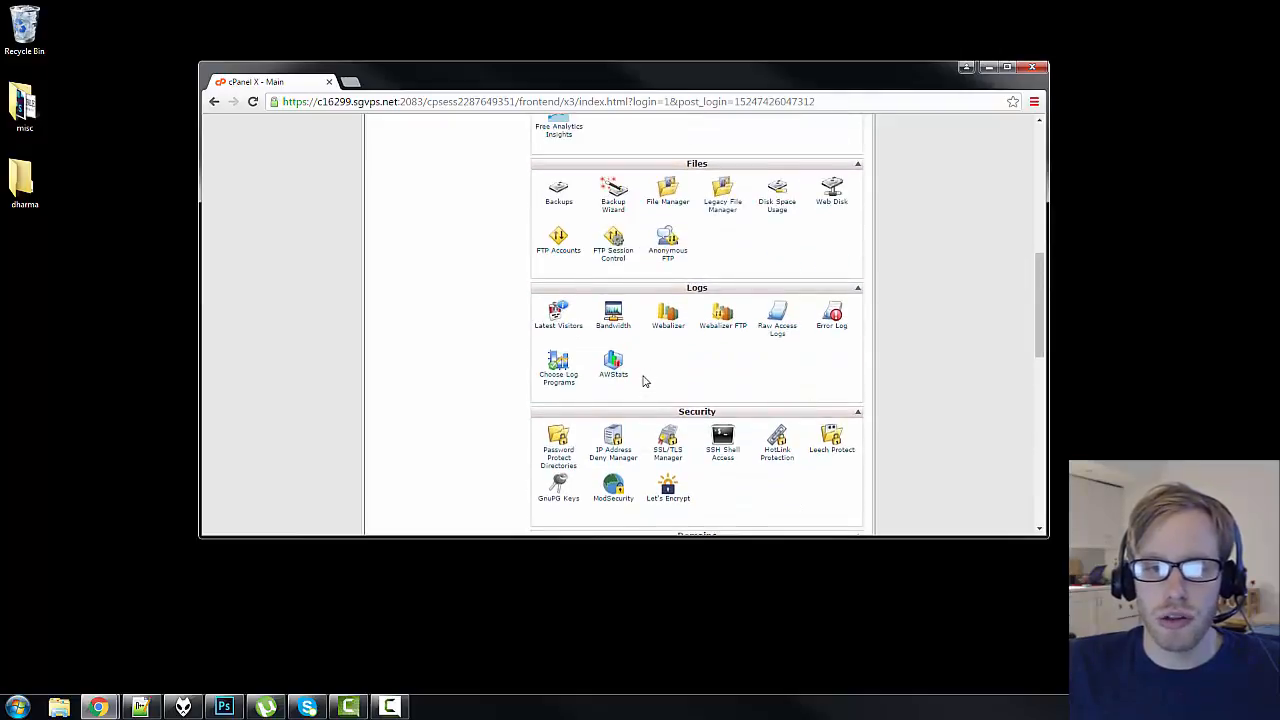
pyautogui.scroll(3, 645, 380)
pyautogui.scroll(4, 645, 380)
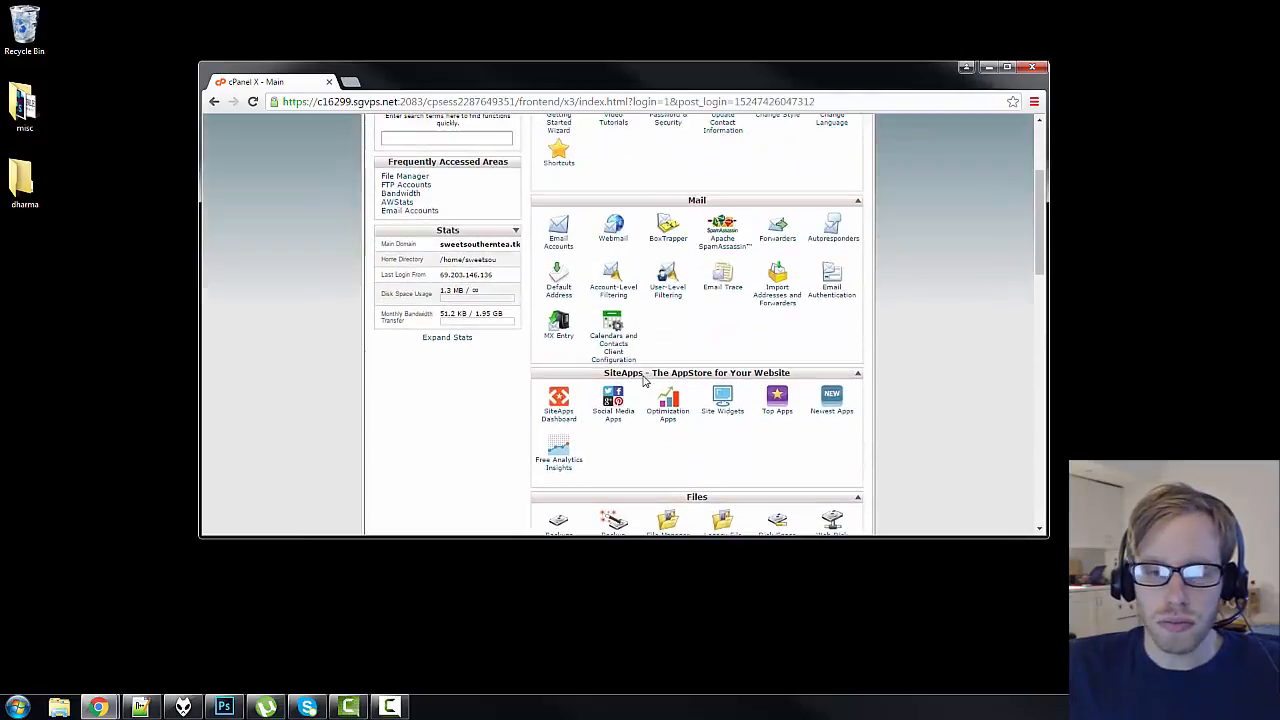
# Step: Open FTP Accounts in the Files section and enter "account" as the new FTP account's login
pyautogui.scroll(-5, 645, 380)
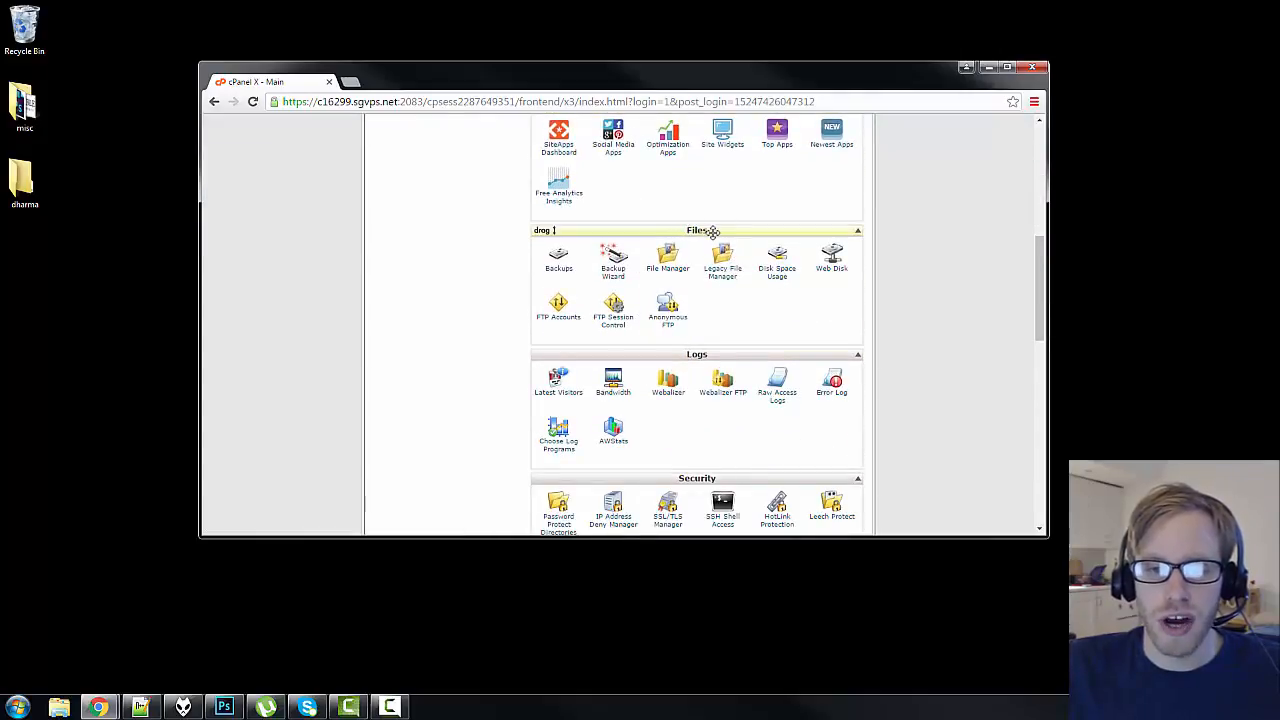
pyautogui.click(567, 323)
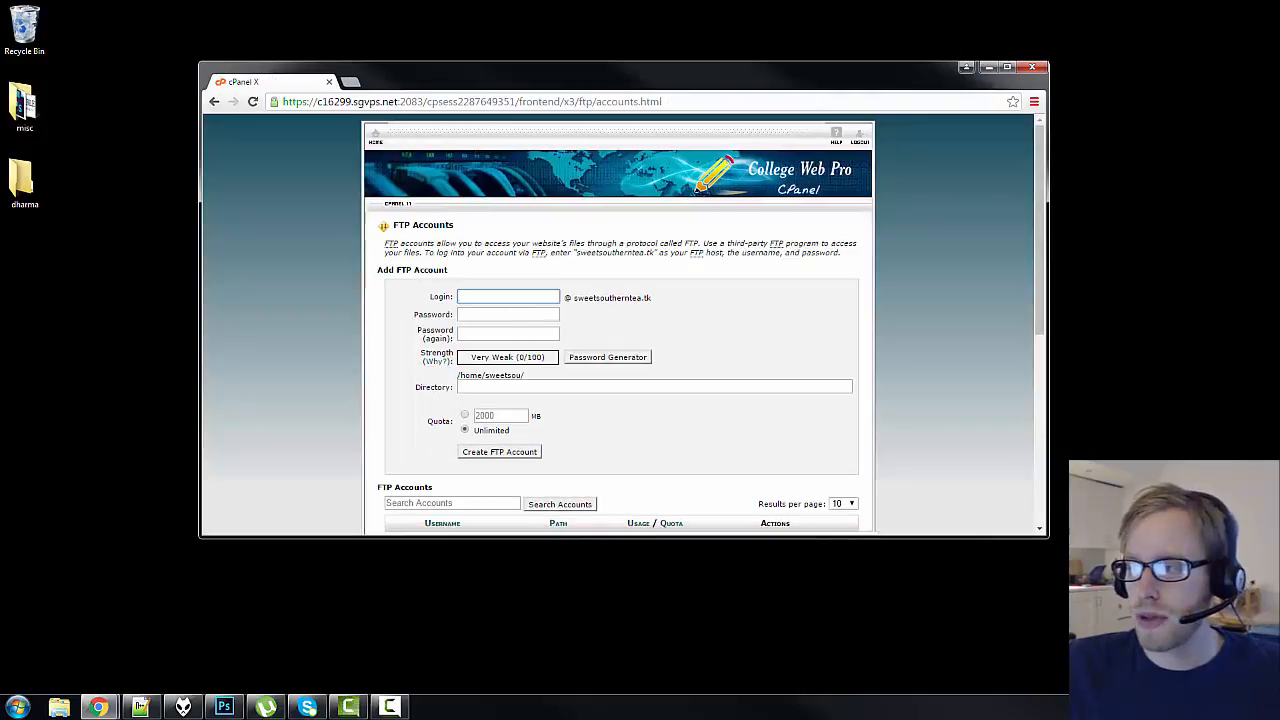
pyautogui.hotkey('alt', 'Tab')
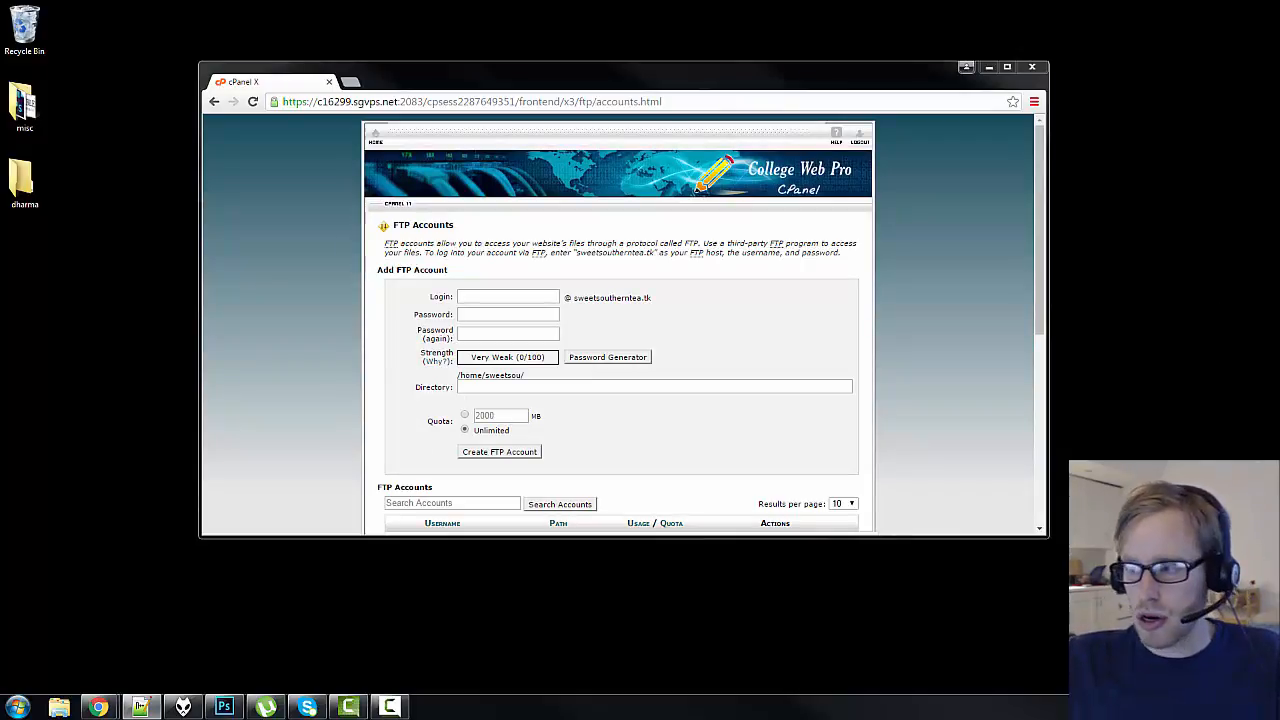
pyautogui.click(501, 292)
pyautogui.write('account')
pyautogui.click(540, 312)
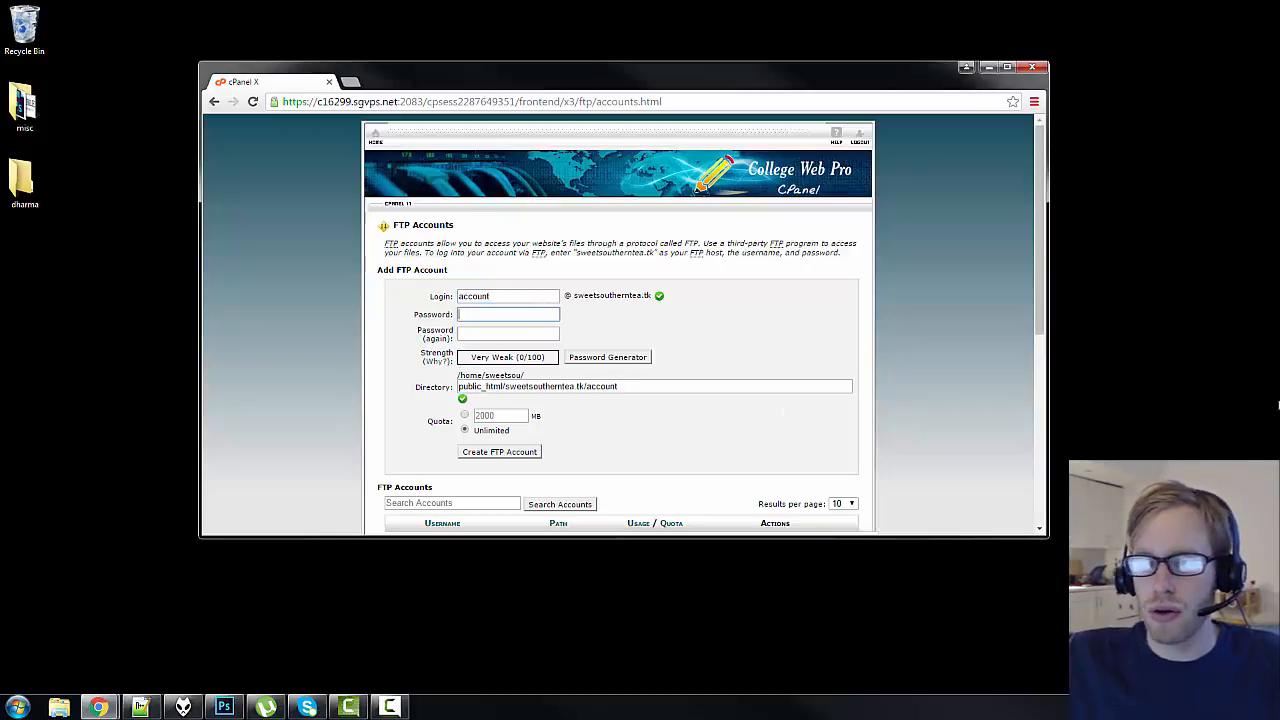
# Step: Copy the prepared password and enter it in both password fields of the new FTP account
pyautogui.hotkey('alt', 'Tab')
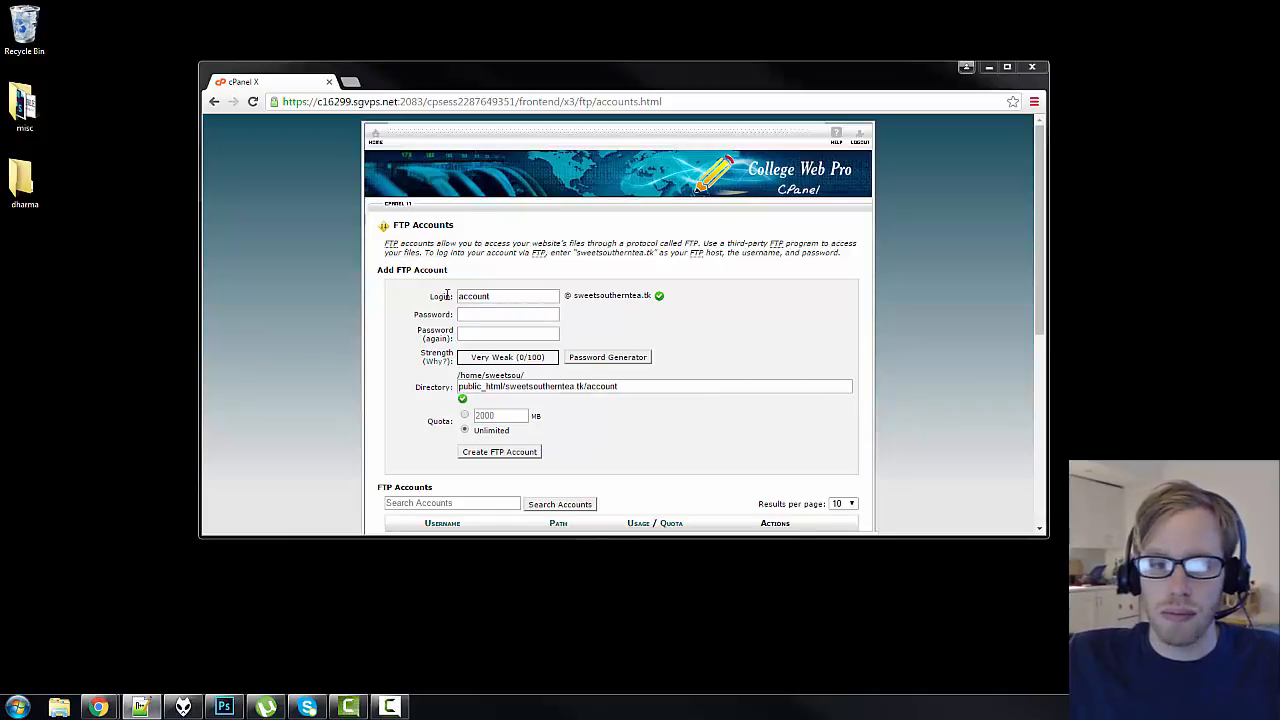
pyautogui.click(477, 313)
pyautogui.hotkey('ctrl', 'v')
pyautogui.click(493, 331)
pyautogui.hotkey('ctrl', 'v')
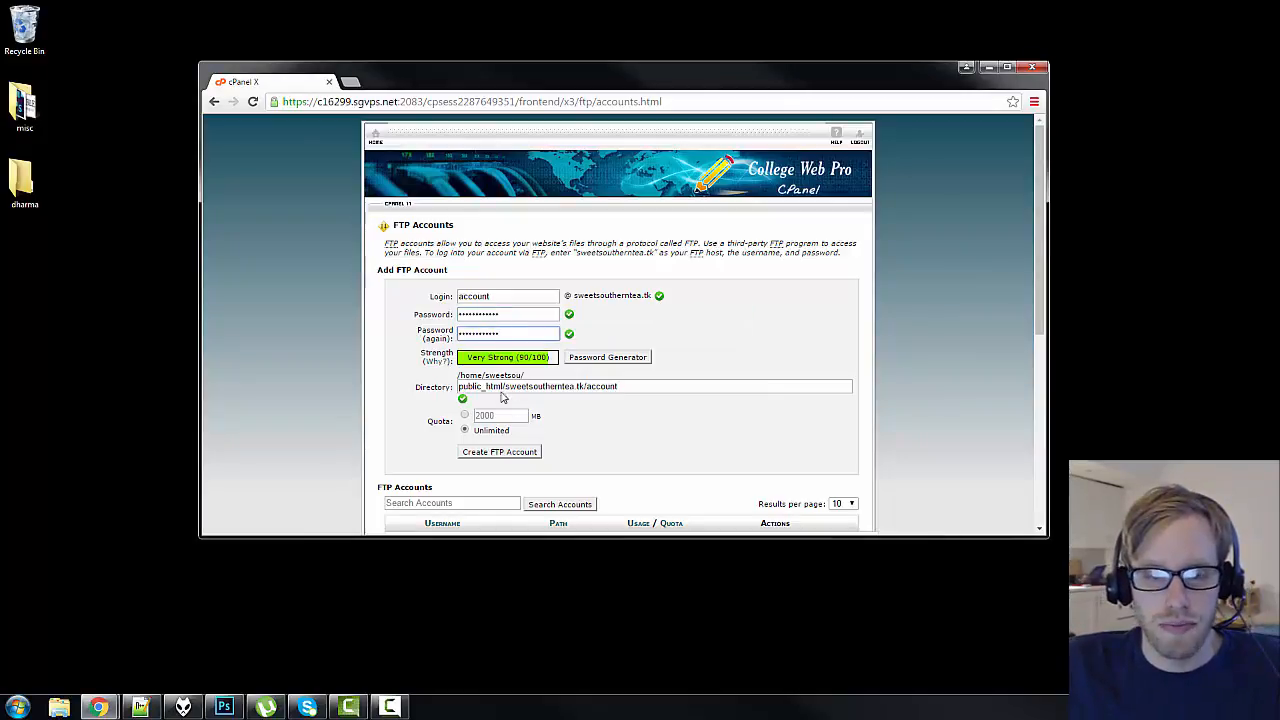
# Step: Shorten the directory to public_html and create the FTP account with the unlimited quota
pyautogui.click(484, 388)
pyautogui.moveTo(505, 387); pyautogui.dragTo(642, 390)
pyautogui.press('BackSpace')
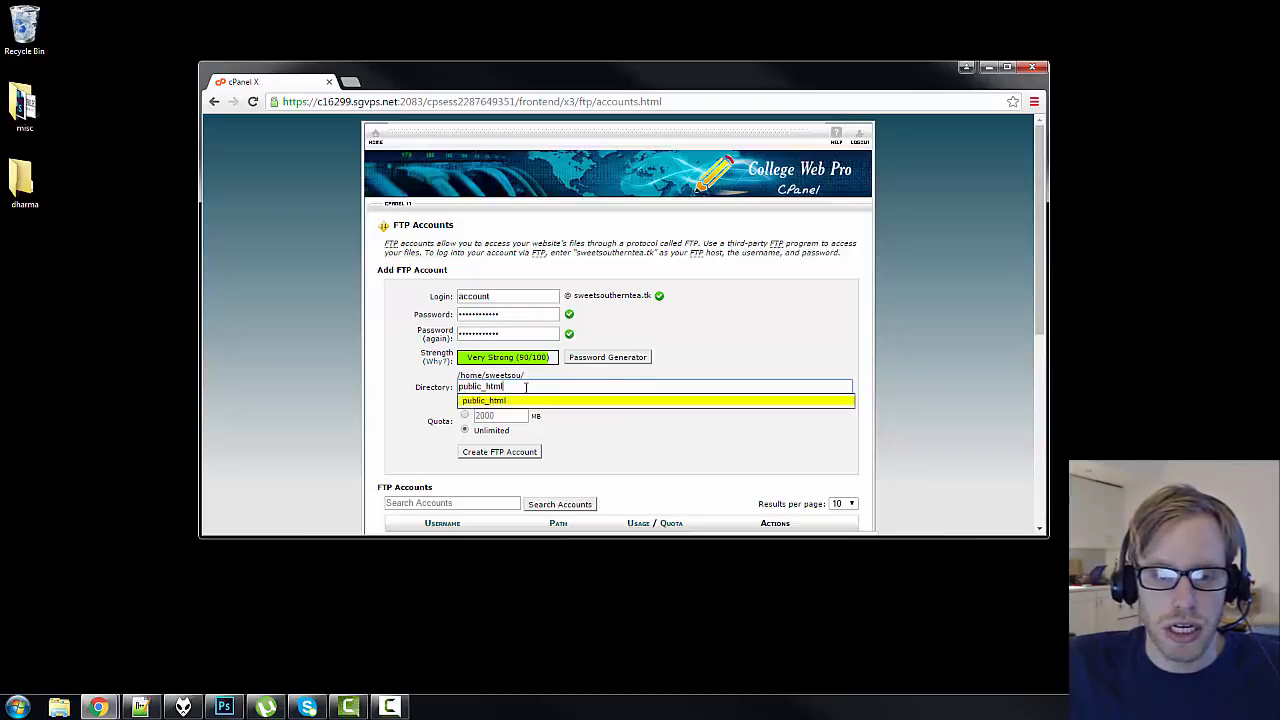
pyautogui.click(505, 402)
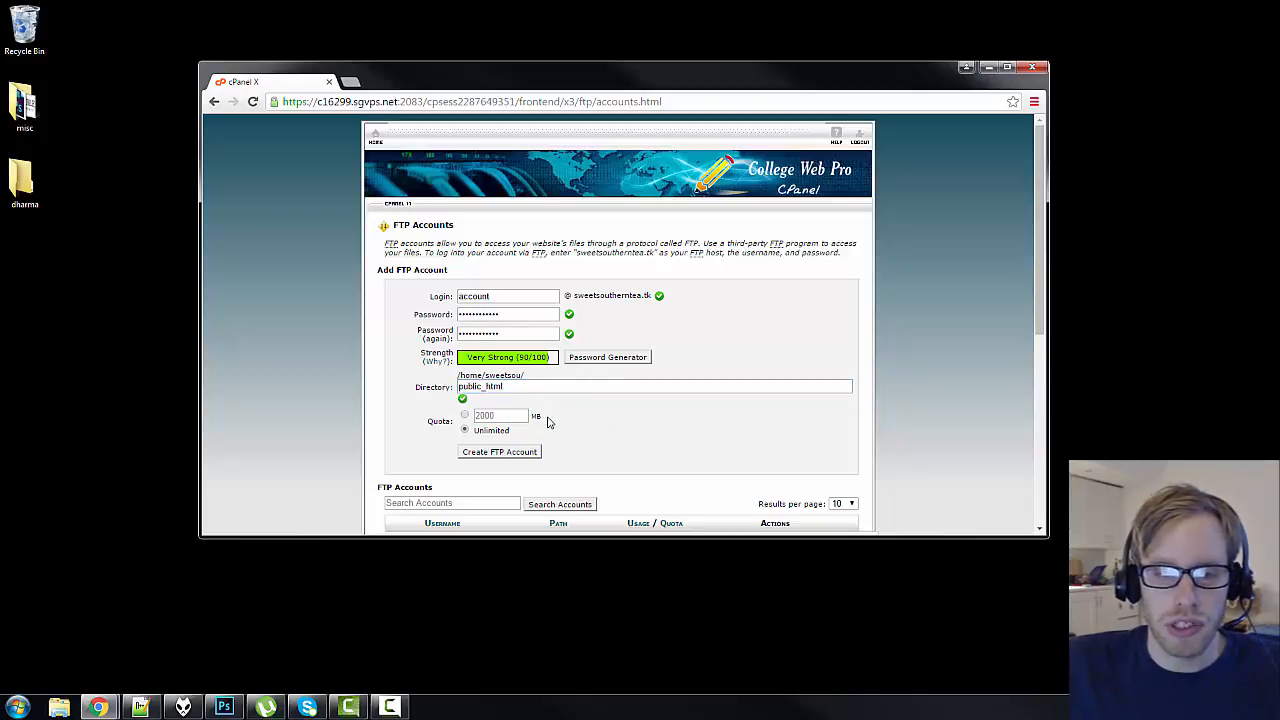
pyautogui.scroll(-1, 575, 423)
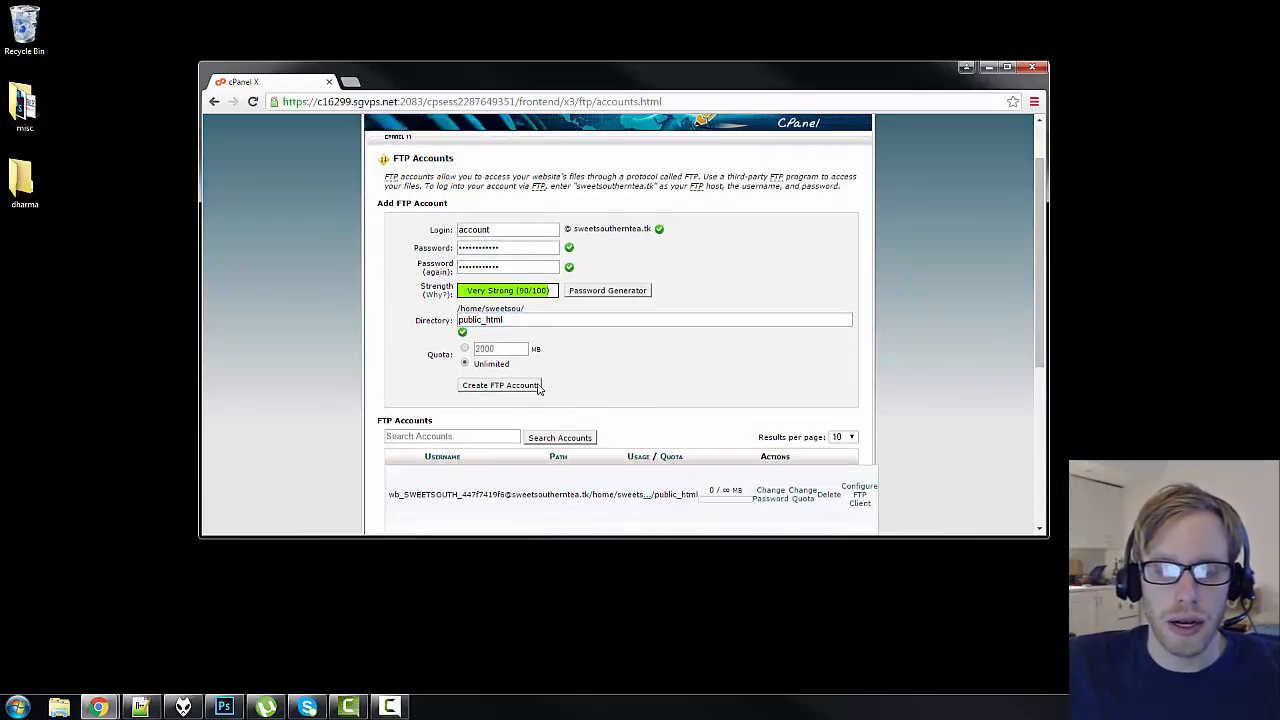
pyautogui.click(503, 388)
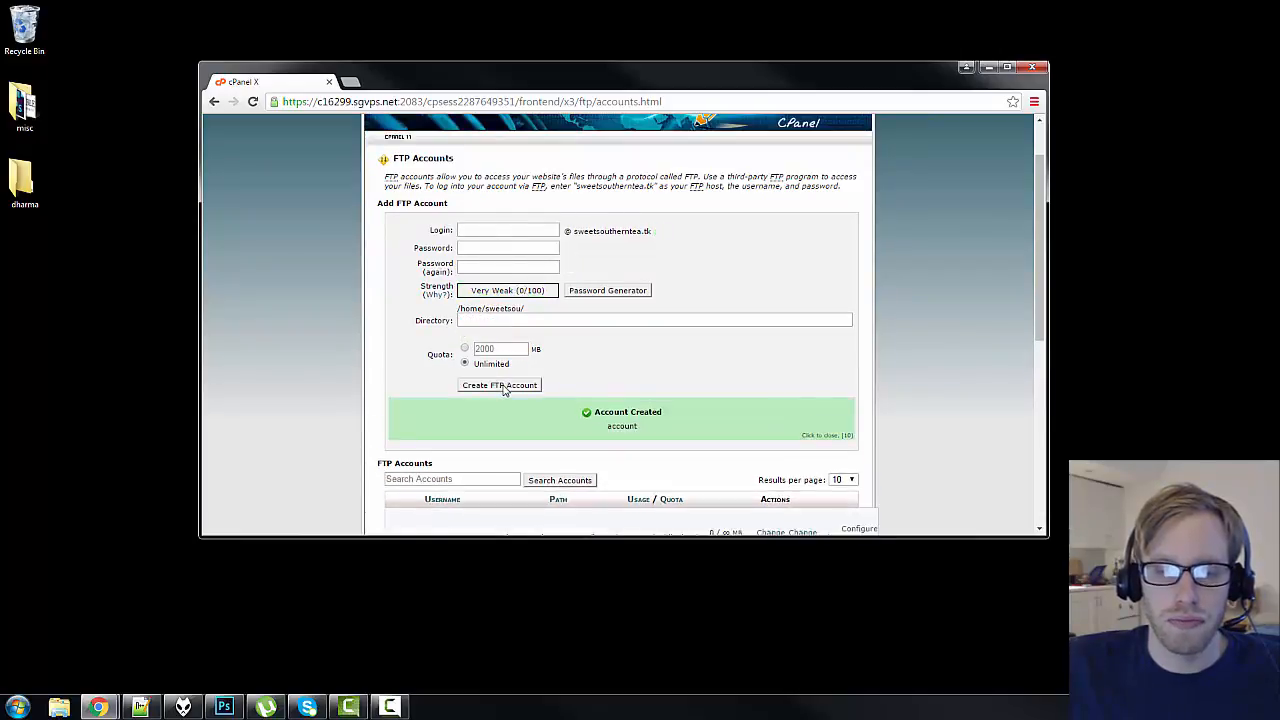
# Step: Check the list of existing FTP accounts for the newly created account and its path
pyautogui.scroll(-1, 572, 411)
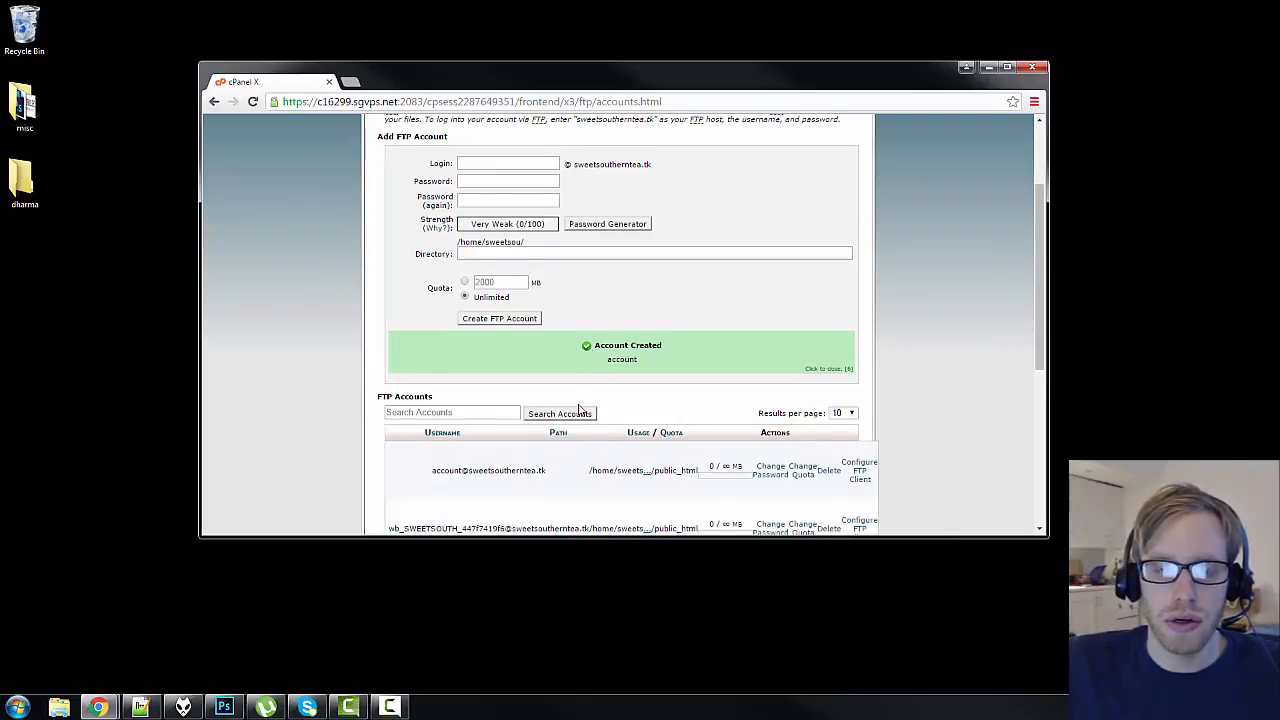
pyautogui.scroll(2, 578, 410)
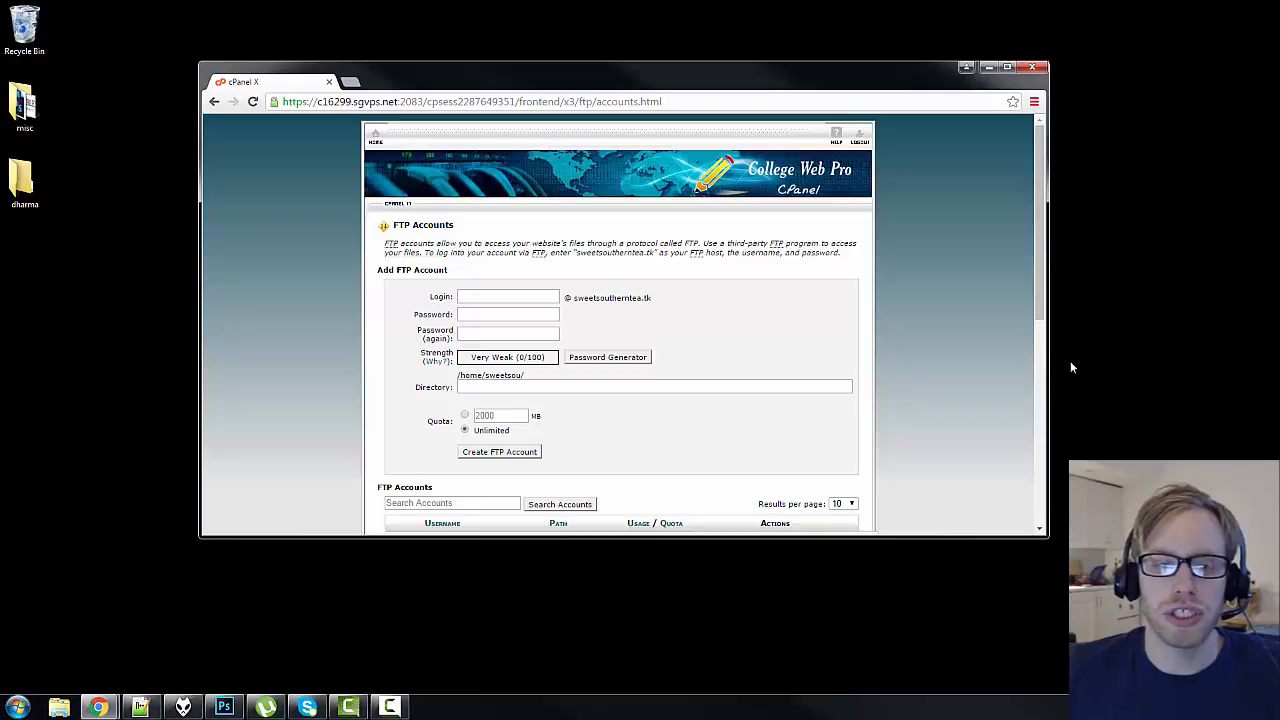
pyautogui.scroll(-1, 660, 366)
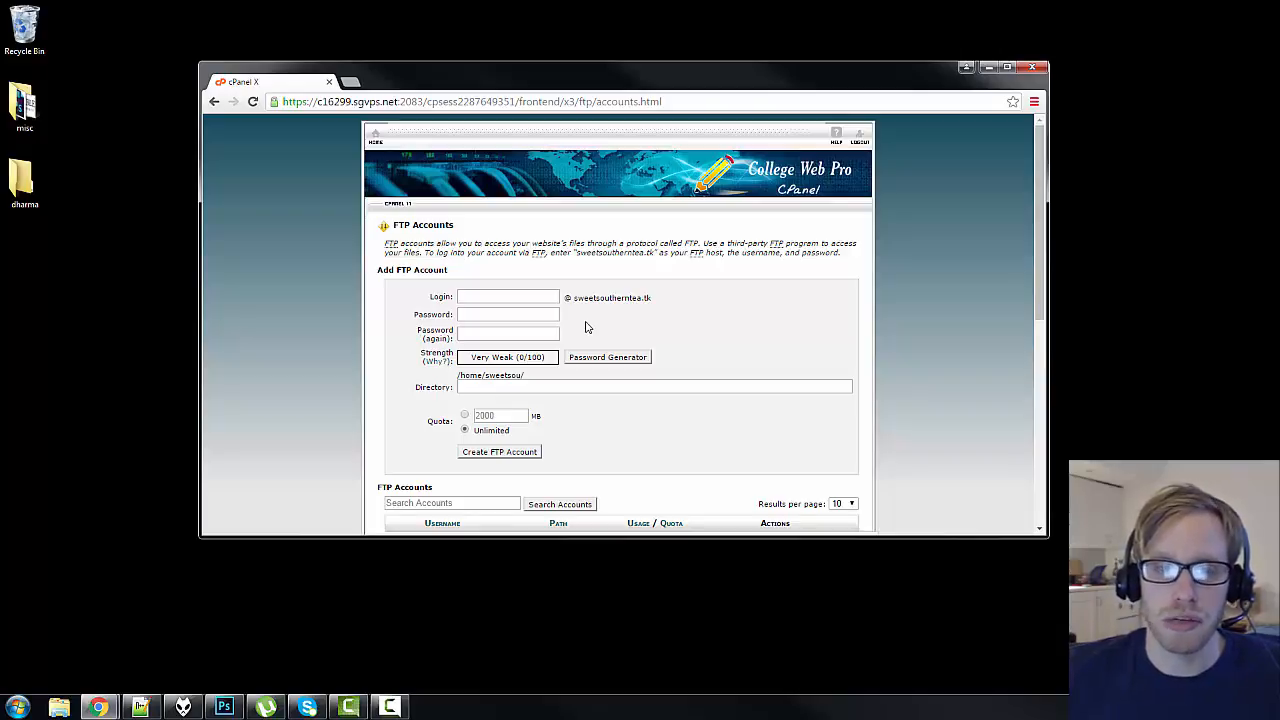
# Step: Start WinSCP and set the new site's file protocol to FTP
pyautogui.click(12, 712)
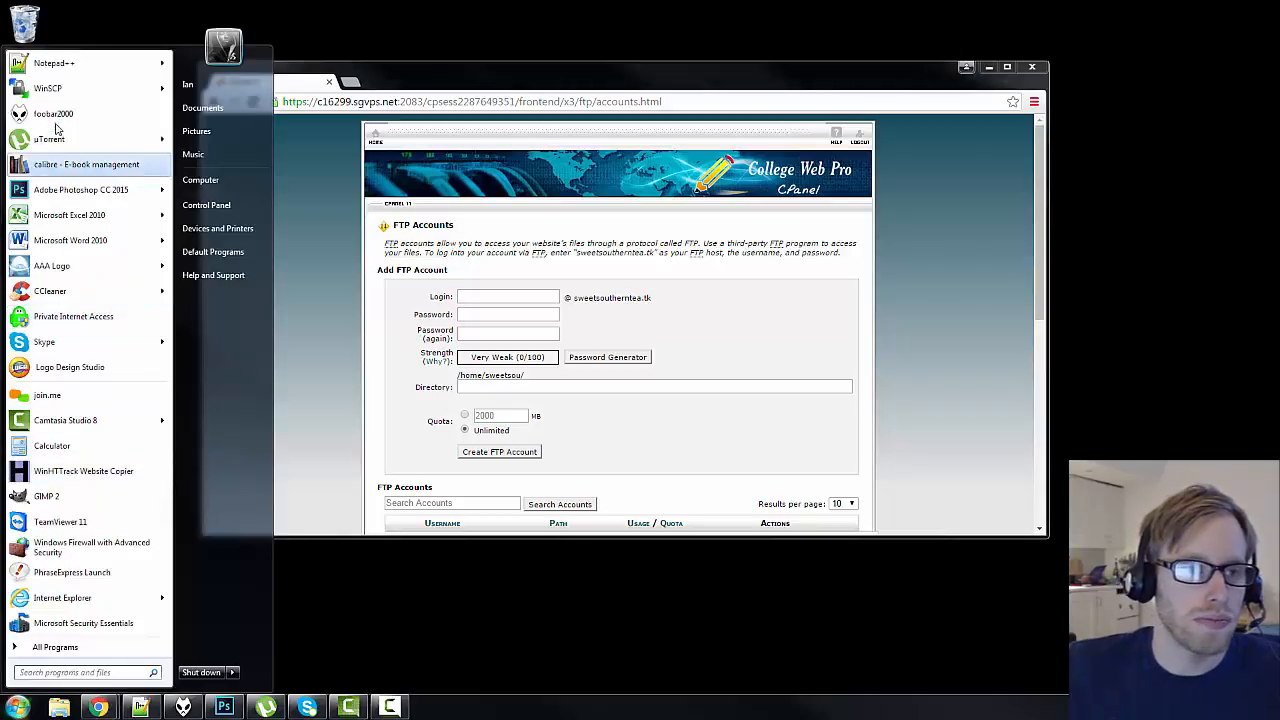
pyautogui.click(50, 88)
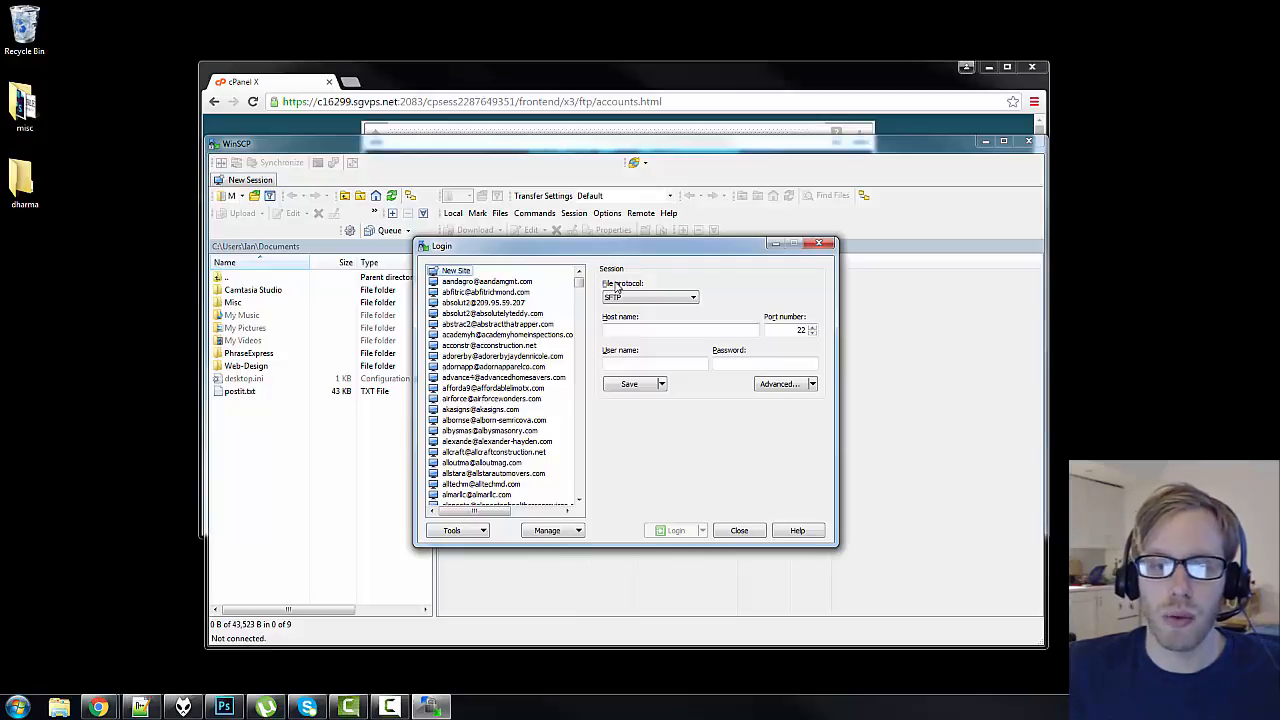
pyautogui.click(631, 298)
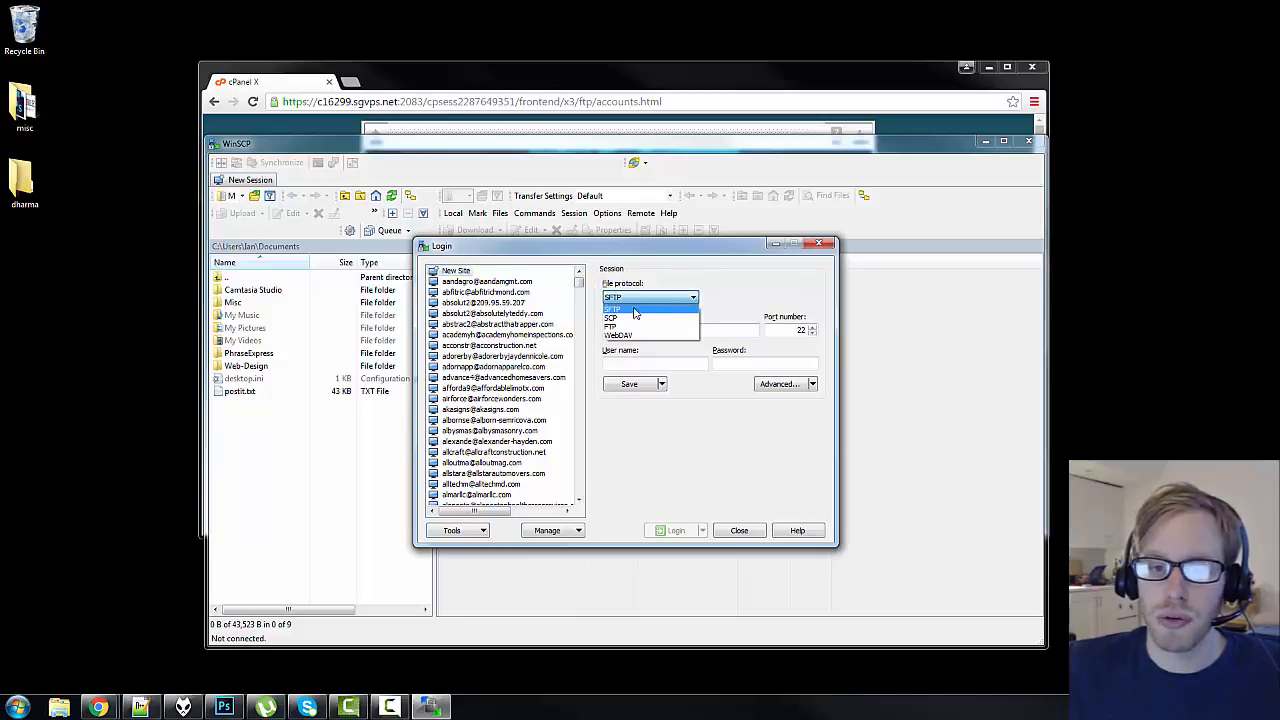
pyautogui.click(634, 326)
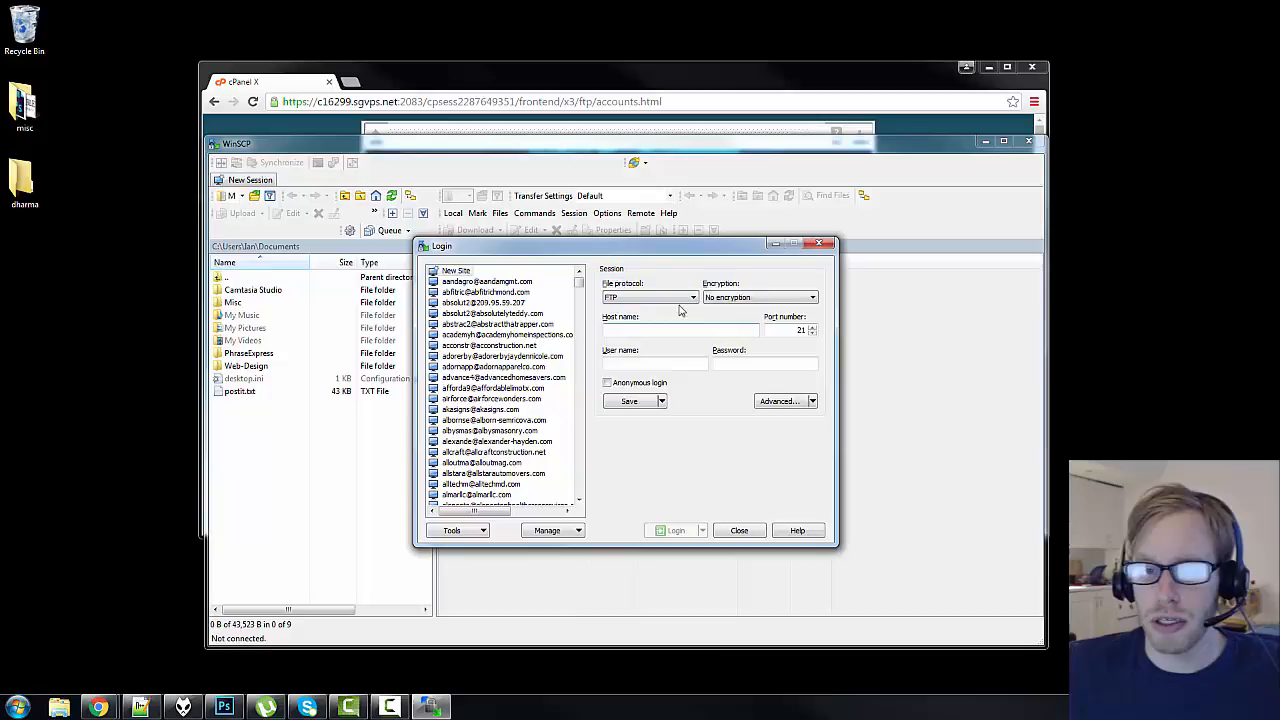
# Step: Enter SWEETSOUTHERNTEA.TK as the host name of the new FTP session
pyautogui.click(607, 329)
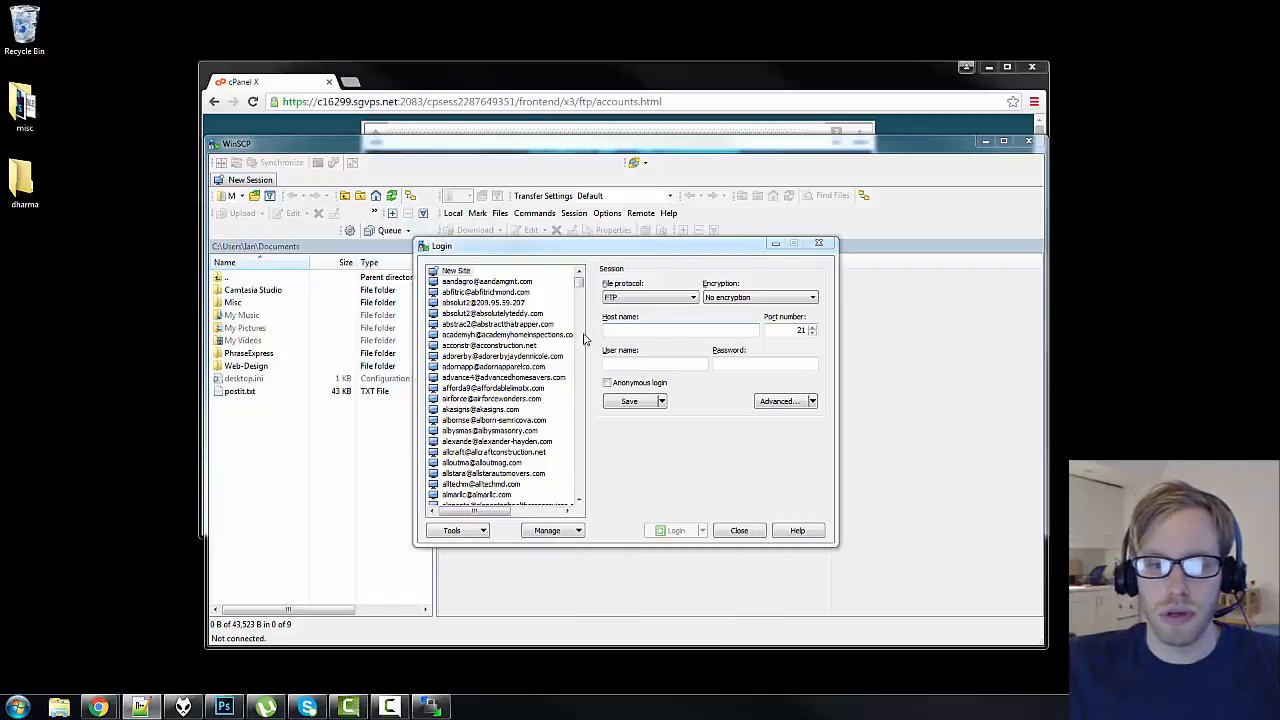
pyautogui.click(642, 331)
pyautogui.hotkey('ctrl', 'v')
pyautogui.hotkey('ctrl', 'z')
pyautogui.write('SWEETSOUTHERNTEA.TK')
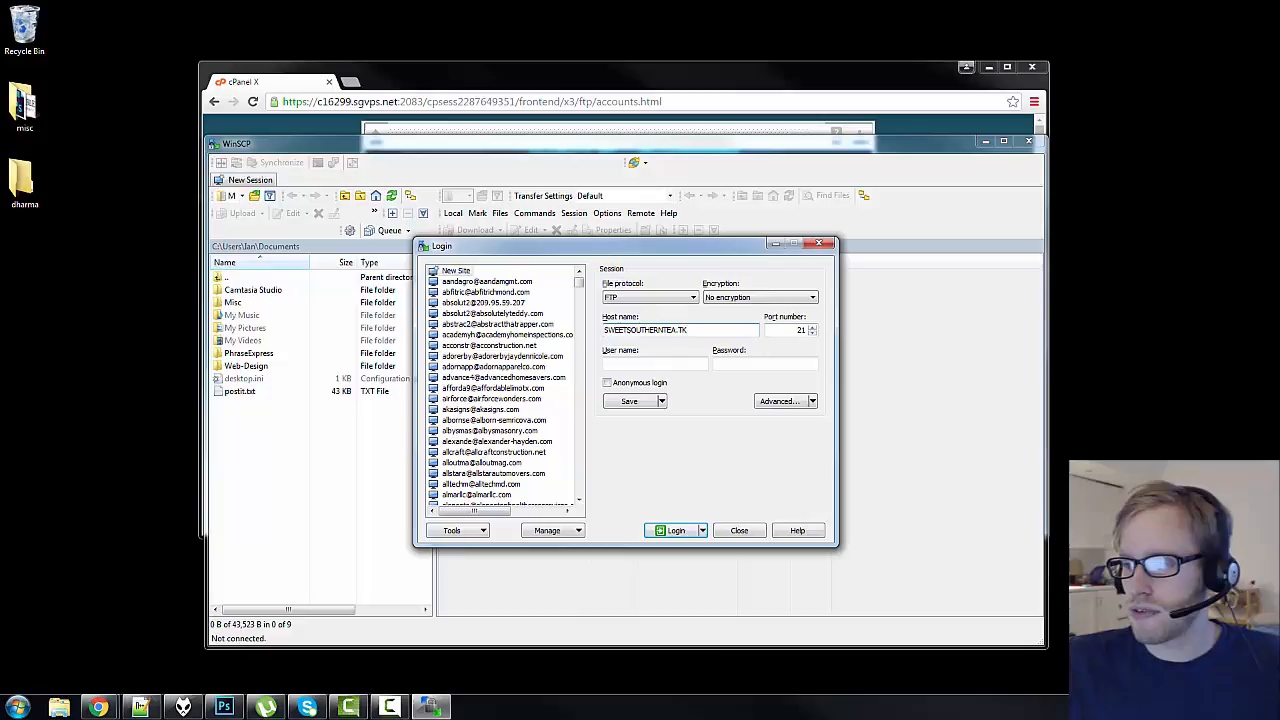
# Step: Copy the new FTP account's full user name from cPanel's account list and enter it as the user name in WinSCP
pyautogui.hotkey('alt', 'Tab')
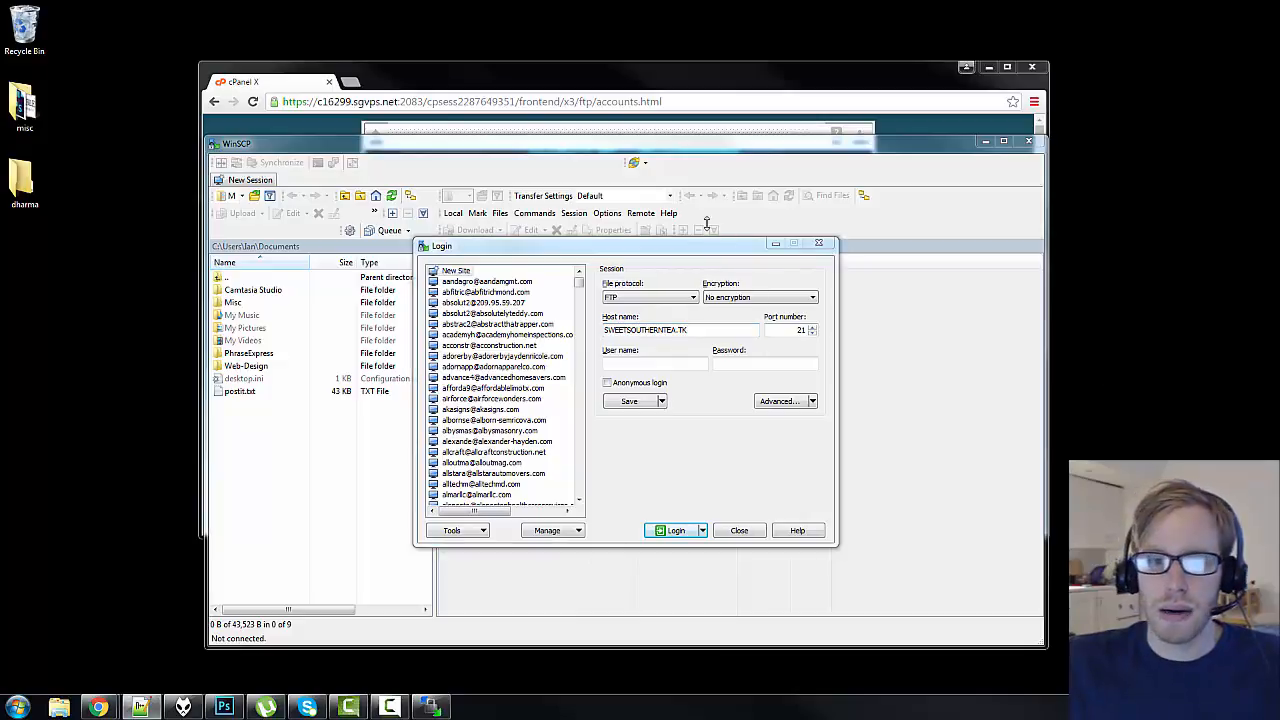
pyautogui.click(588, 86)
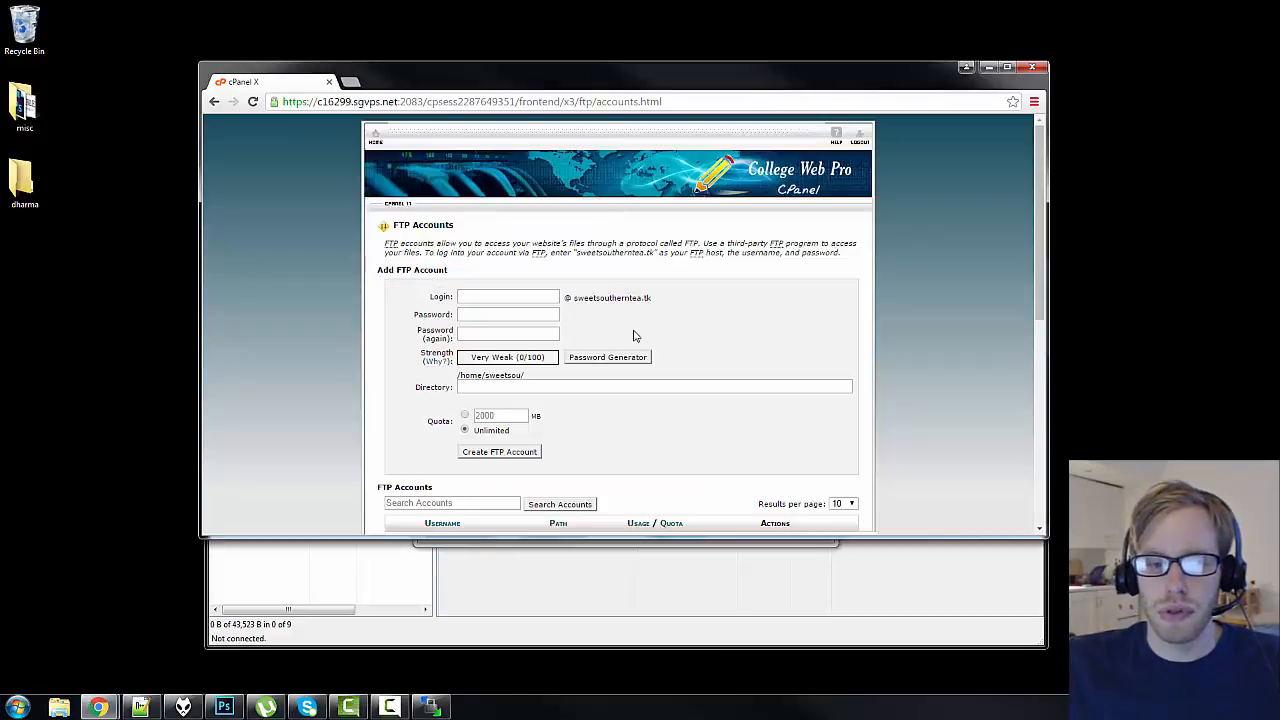
pyautogui.scroll(-3, 607, 338)
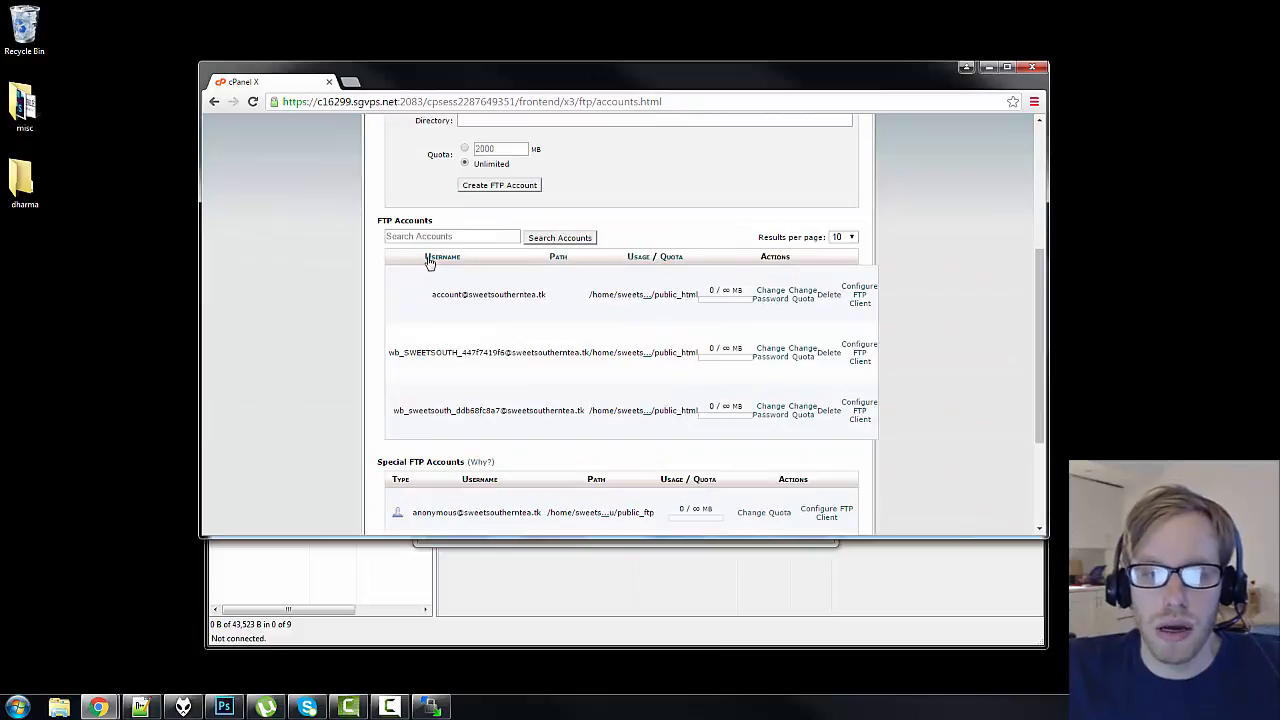
pyautogui.moveTo(433, 294); pyautogui.dragTo(556, 296)
pyautogui.rightClick(530, 294)
pyautogui.click(552, 305)
pyautogui.click(430, 293)
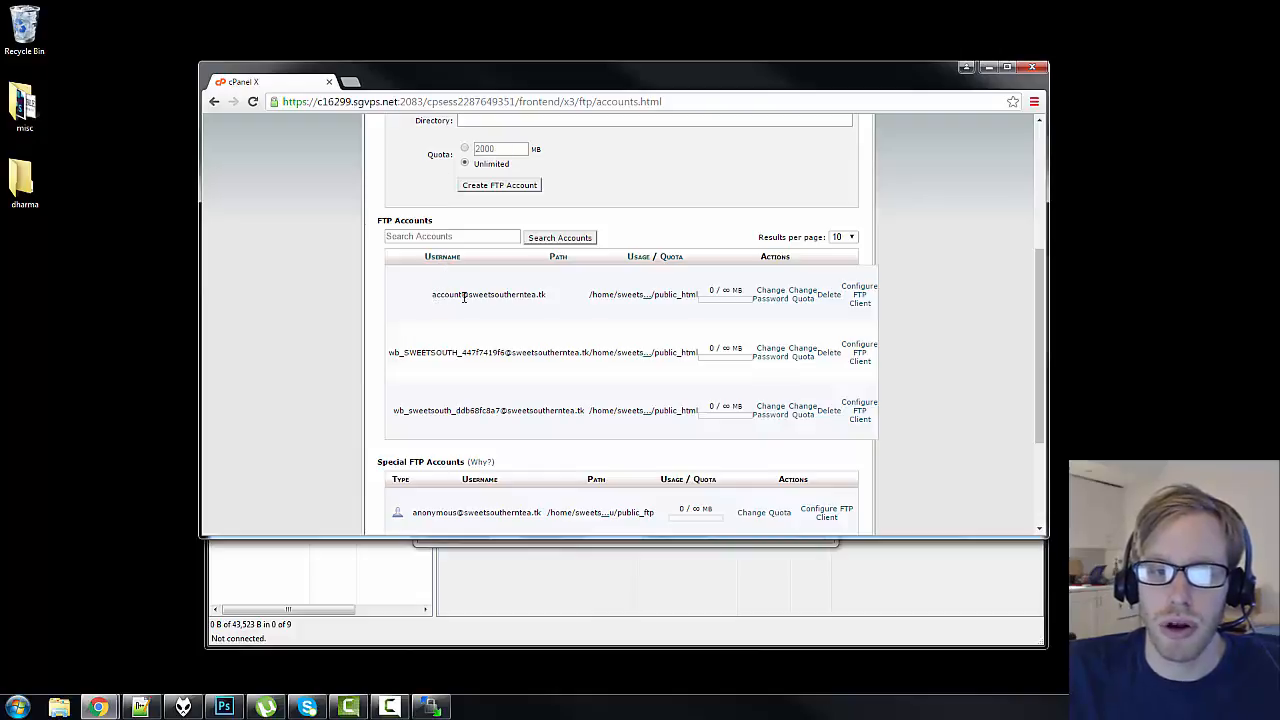
pyautogui.moveTo(433, 297); pyautogui.dragTo(556, 292)
pyautogui.moveTo(510, 89); pyautogui.dragTo(680, 126)
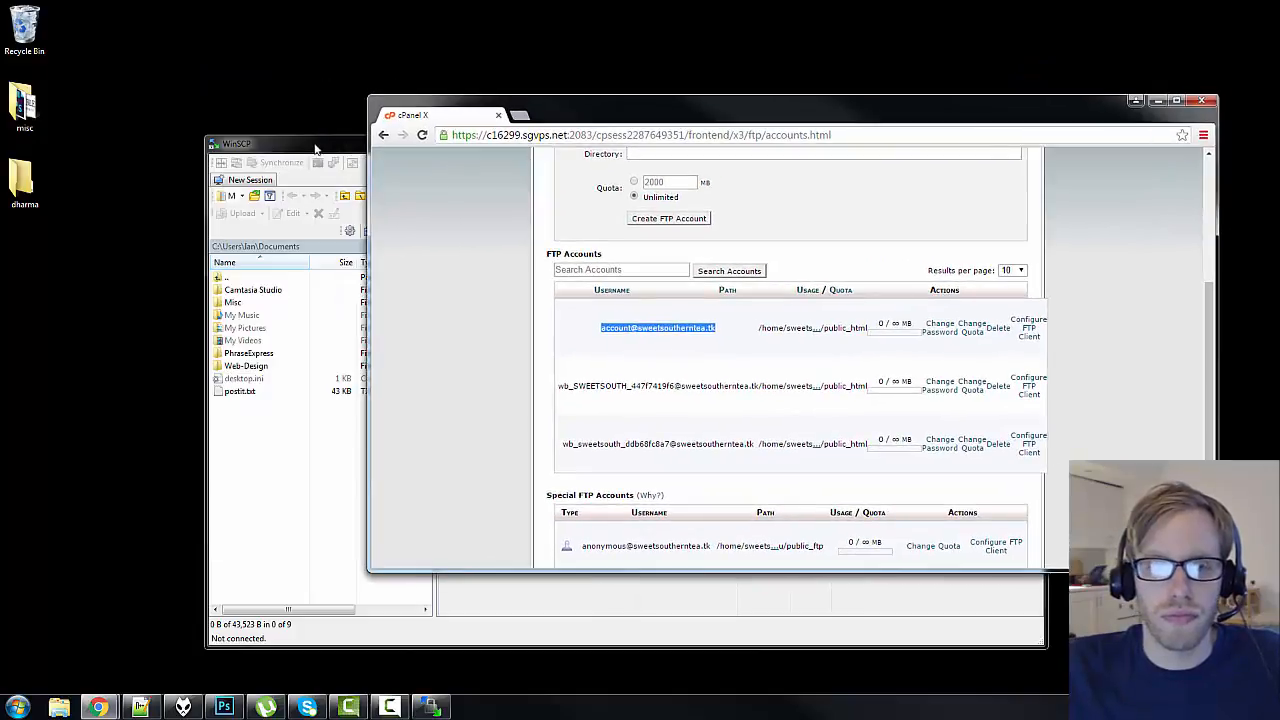
pyautogui.click(312, 145)
pyautogui.click(618, 366)
pyautogui.hotkey('ctrl', 'v')
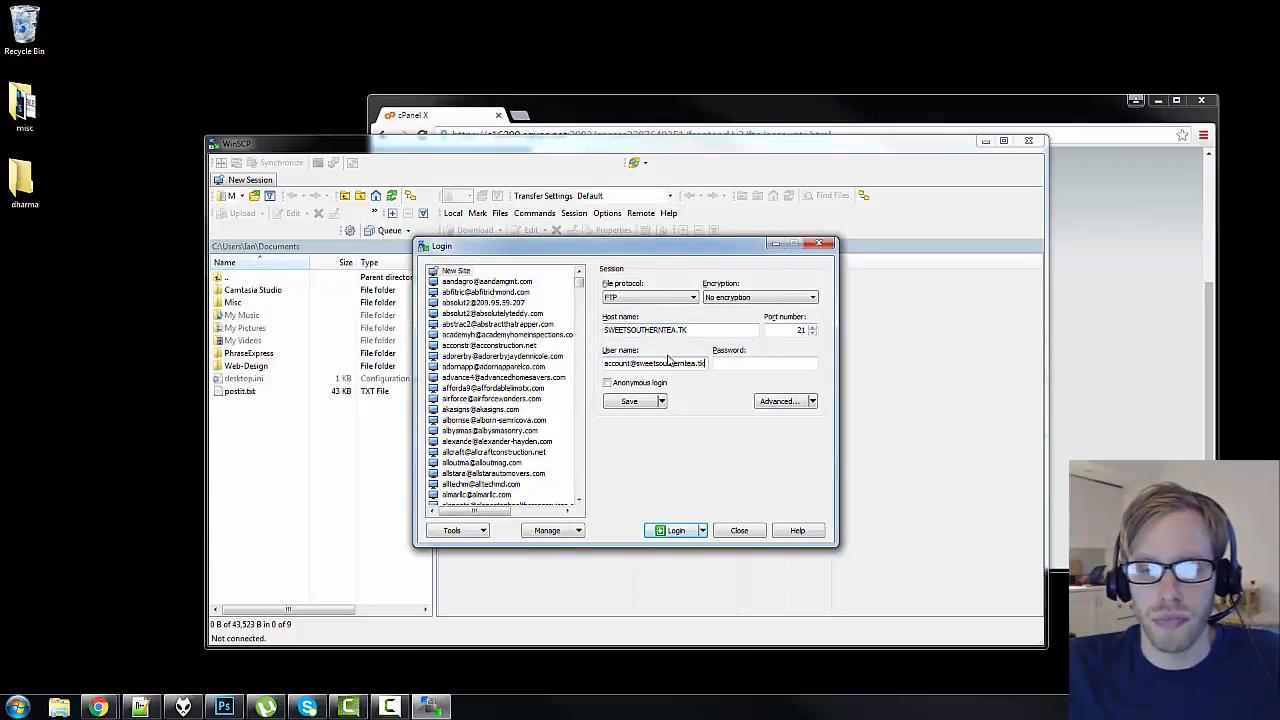
# Step: Copy the prepared account password, enter it in the session's password field and log in to the FTP server
pyautogui.hotkey('alt', 'Tab')
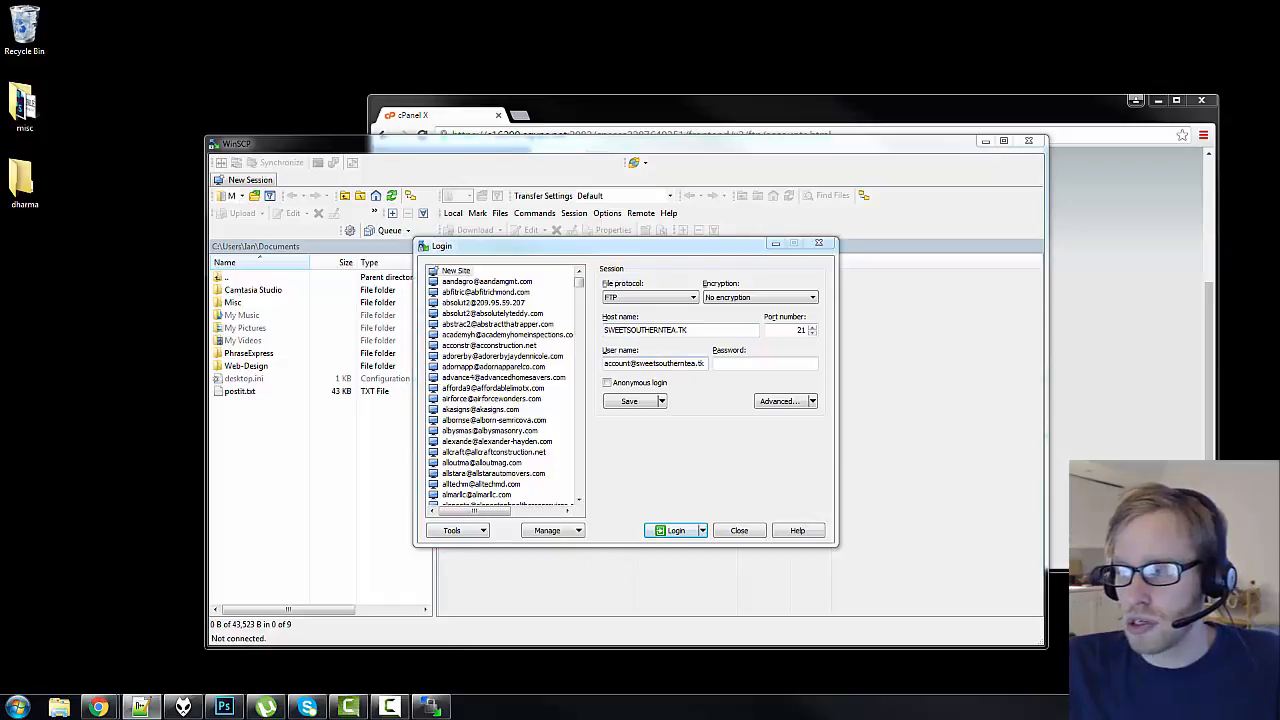
pyautogui.click(770, 365)
pyautogui.hotkey('ctrl', 'v')
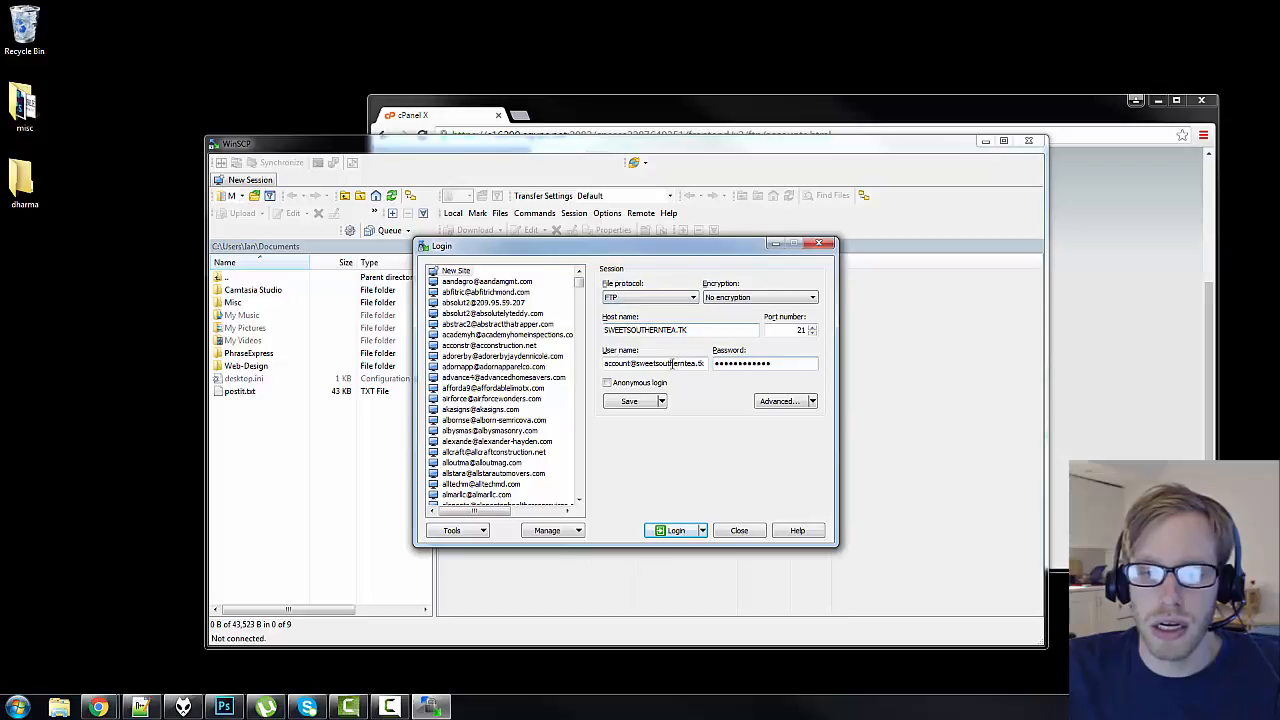
pyautogui.click(680, 530)
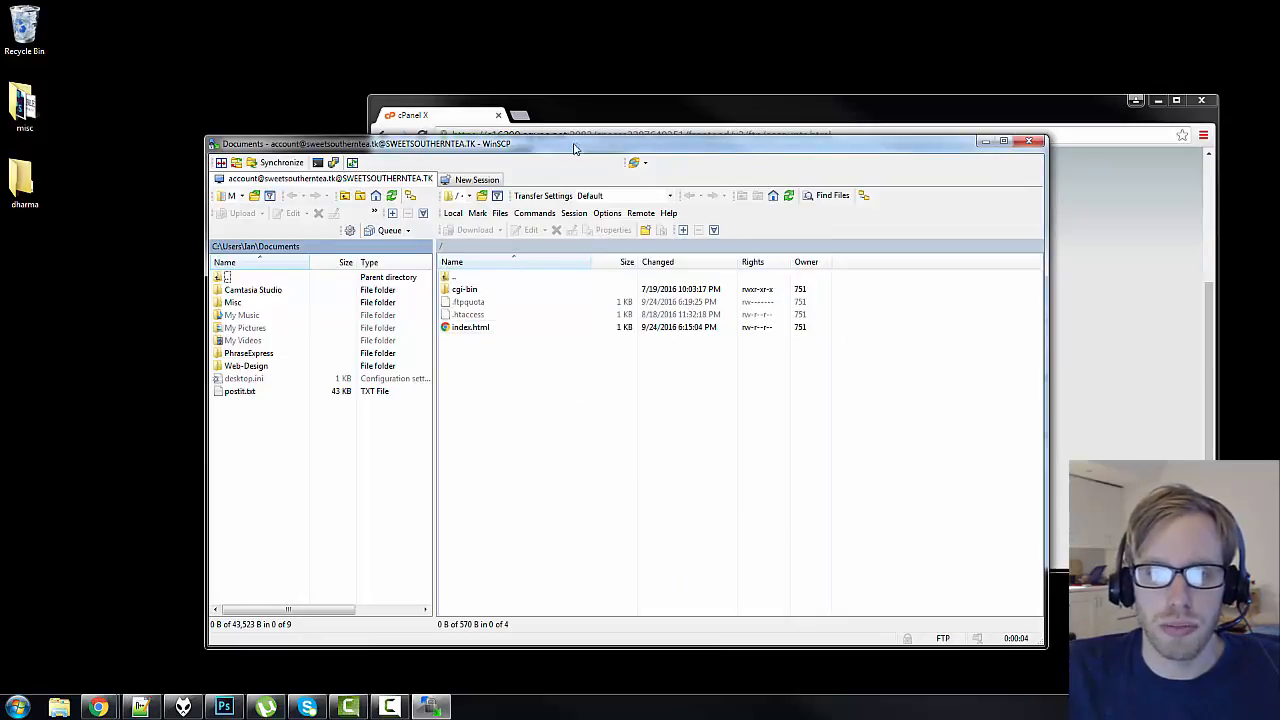
pyautogui.moveTo(593, 144); pyautogui.dragTo(555, 178)
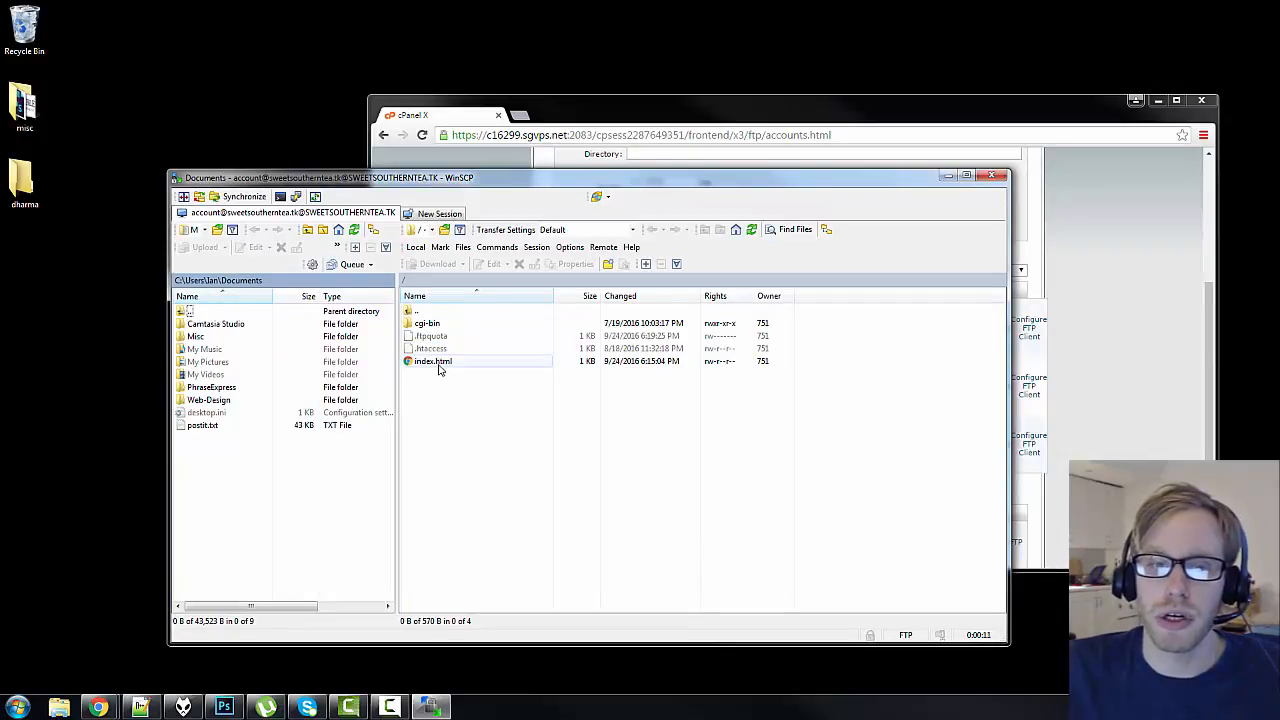
pyautogui.click(678, 101)
pyautogui.hotkey('ctrl', 't')
pyautogui.write('www.sw')
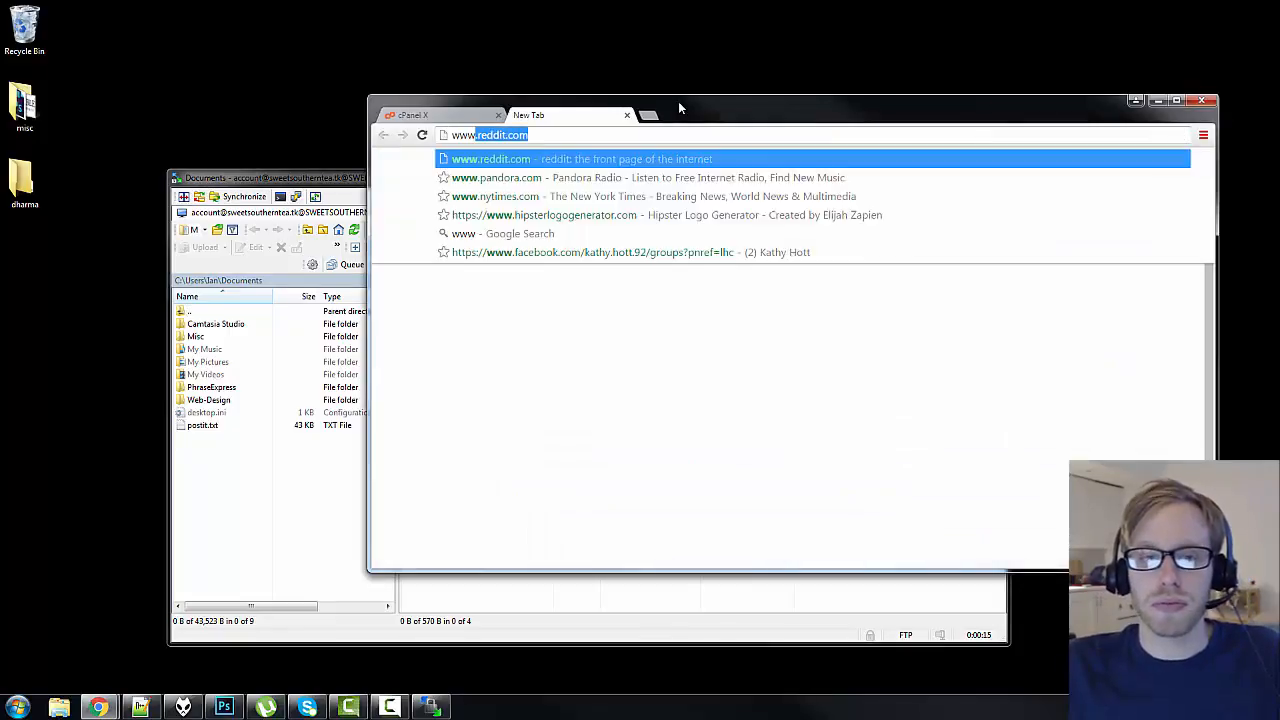
pyautogui.write('eetsoutherntea.tk')
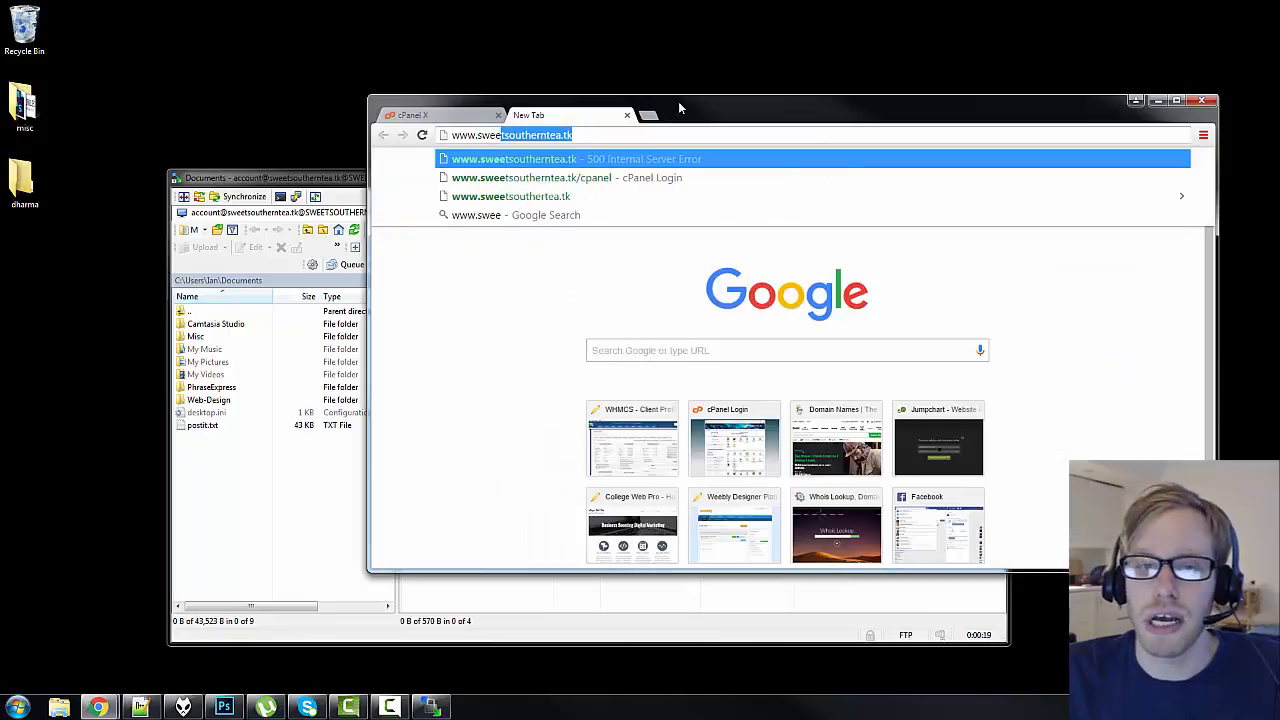
pyautogui.press('Return')
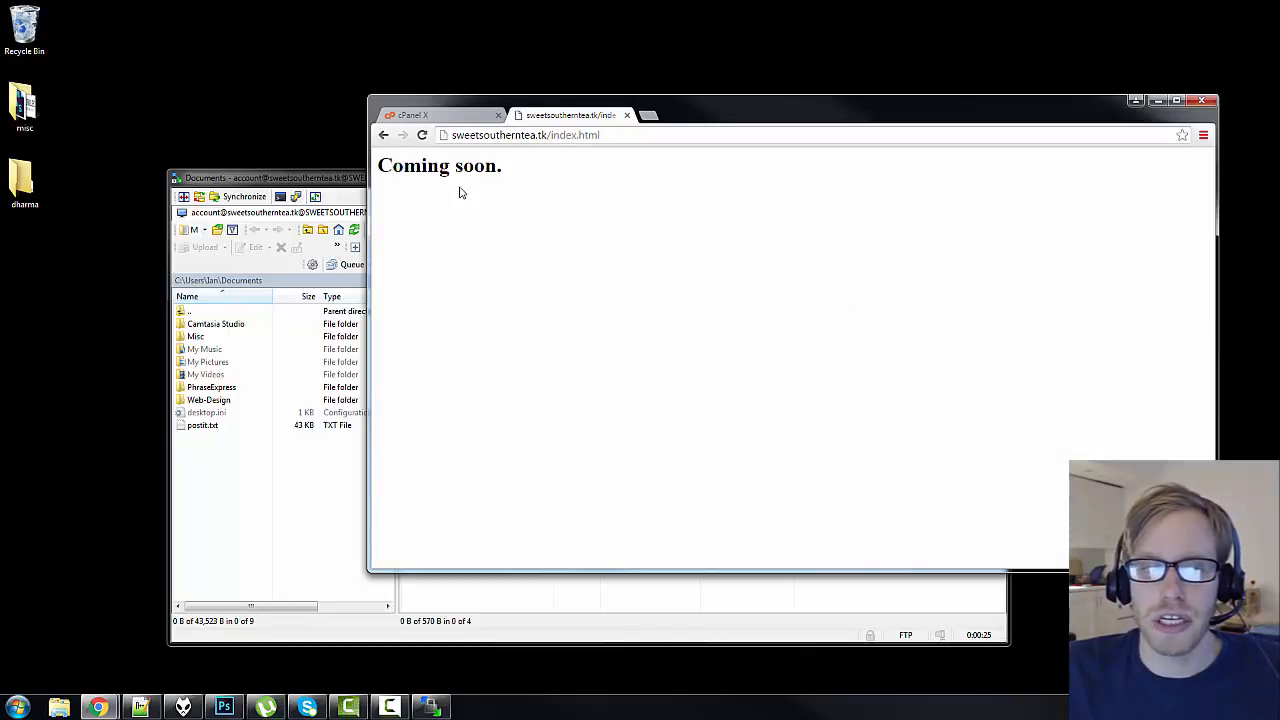
pyautogui.click(360, 186)
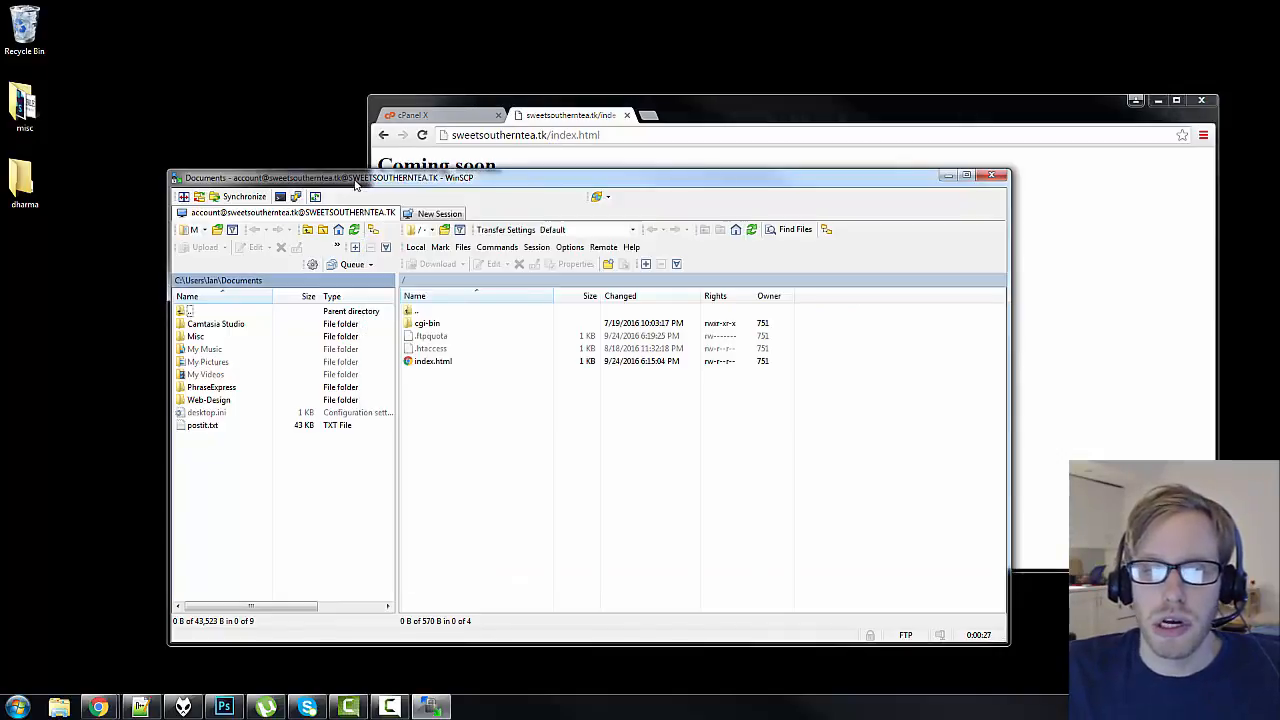
pyautogui.click(546, 162)
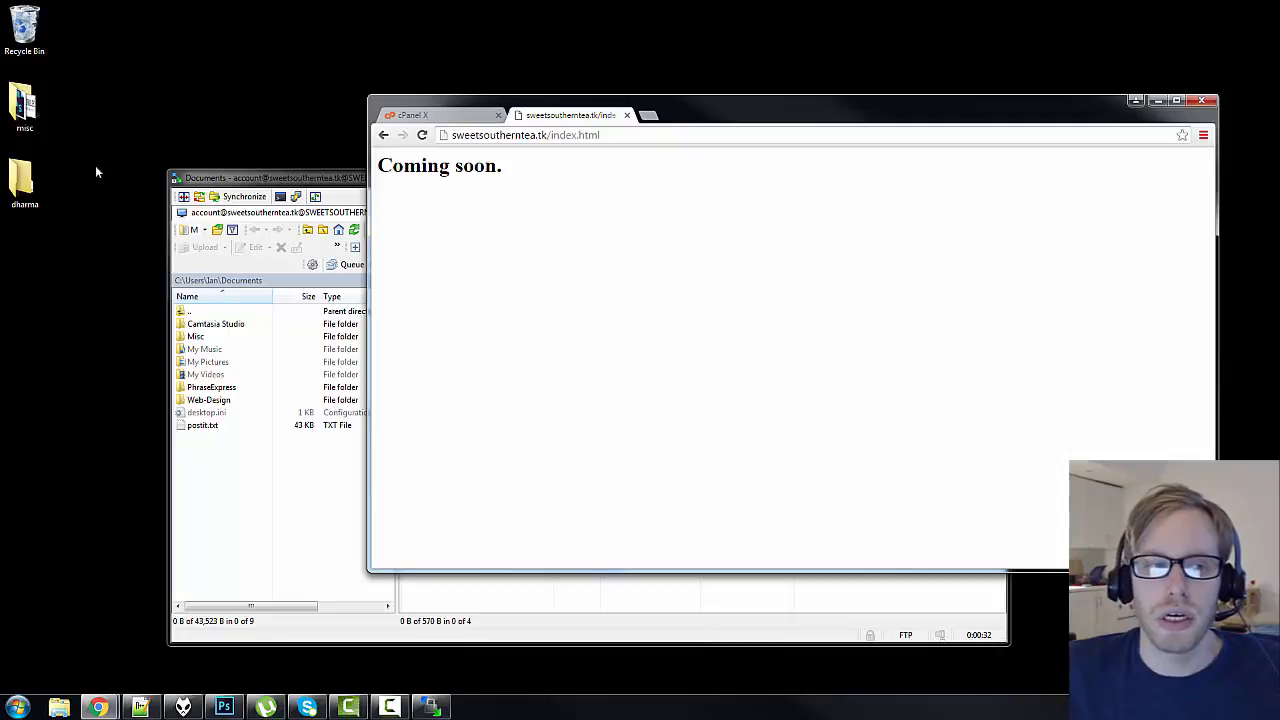
# Step: Open the dharma folder on the desktop and select its dharma image and index page
pyautogui.click(33, 182)
pyautogui.doubleClick(33, 182)
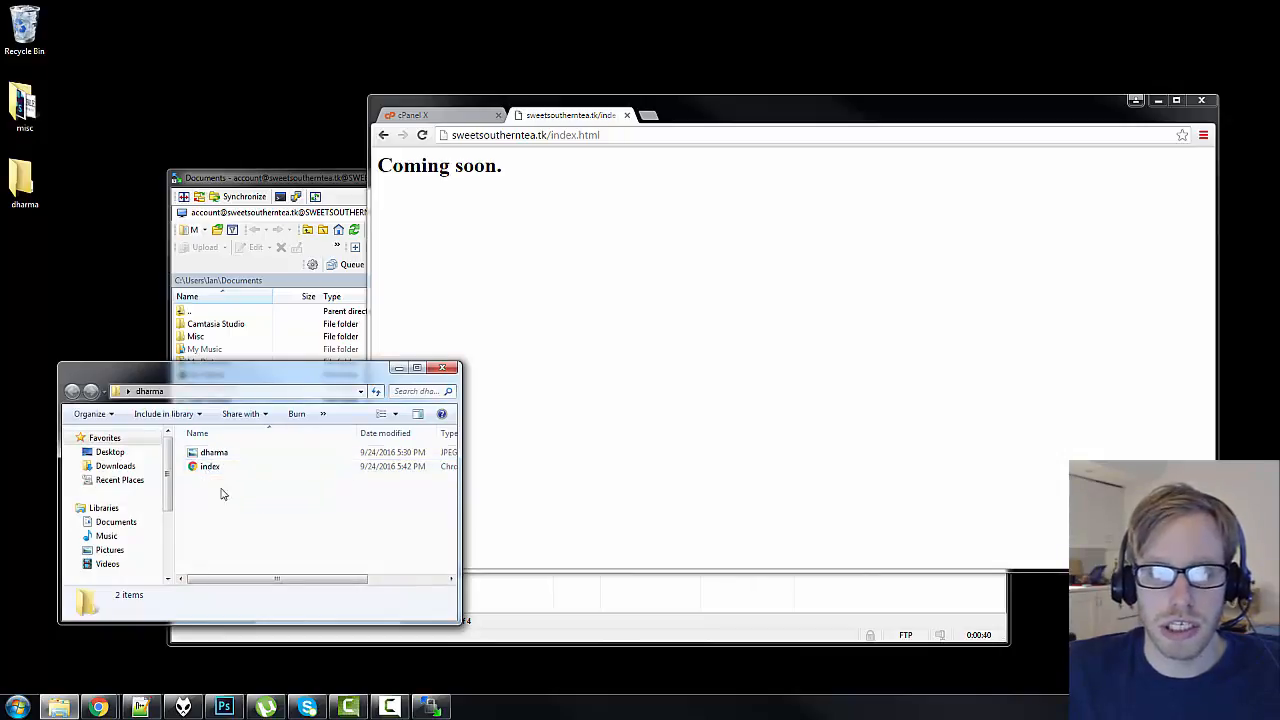
pyautogui.moveTo(226, 500); pyautogui.dragTo(199, 436)
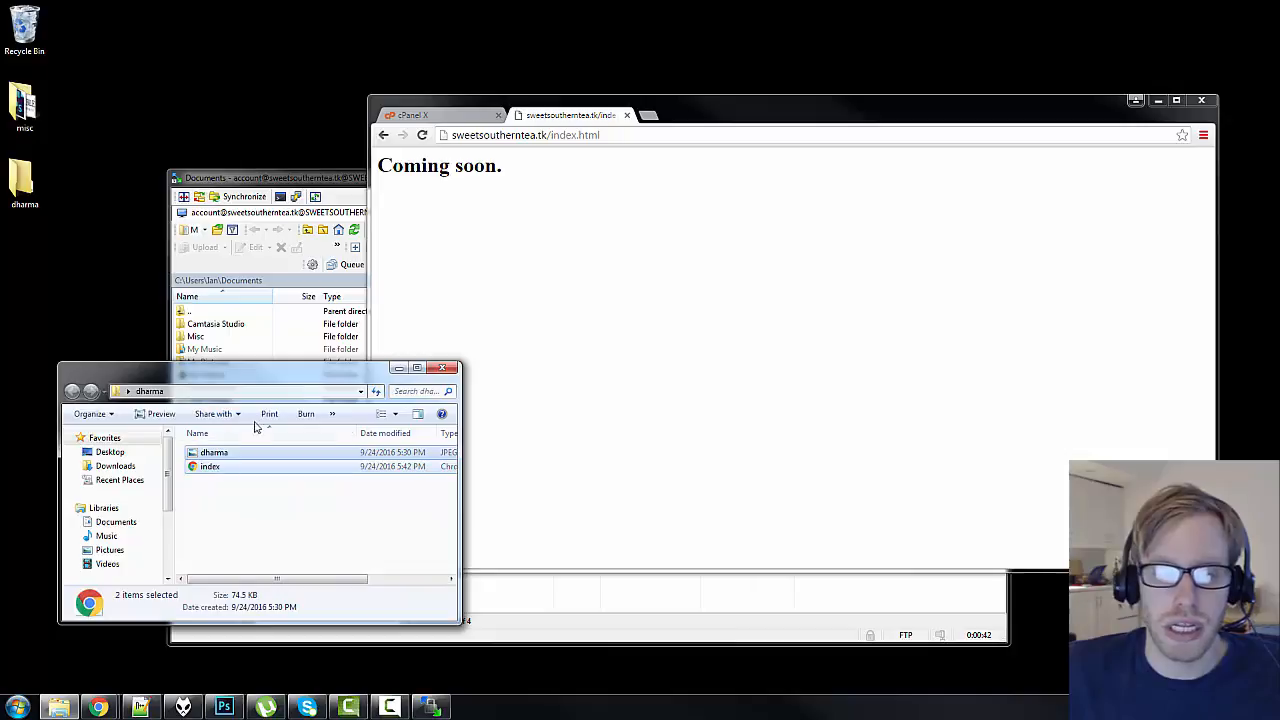
# Step: Delete index.html from the server in WinSCP and check the website again in Chrome
pyautogui.click(263, 184)
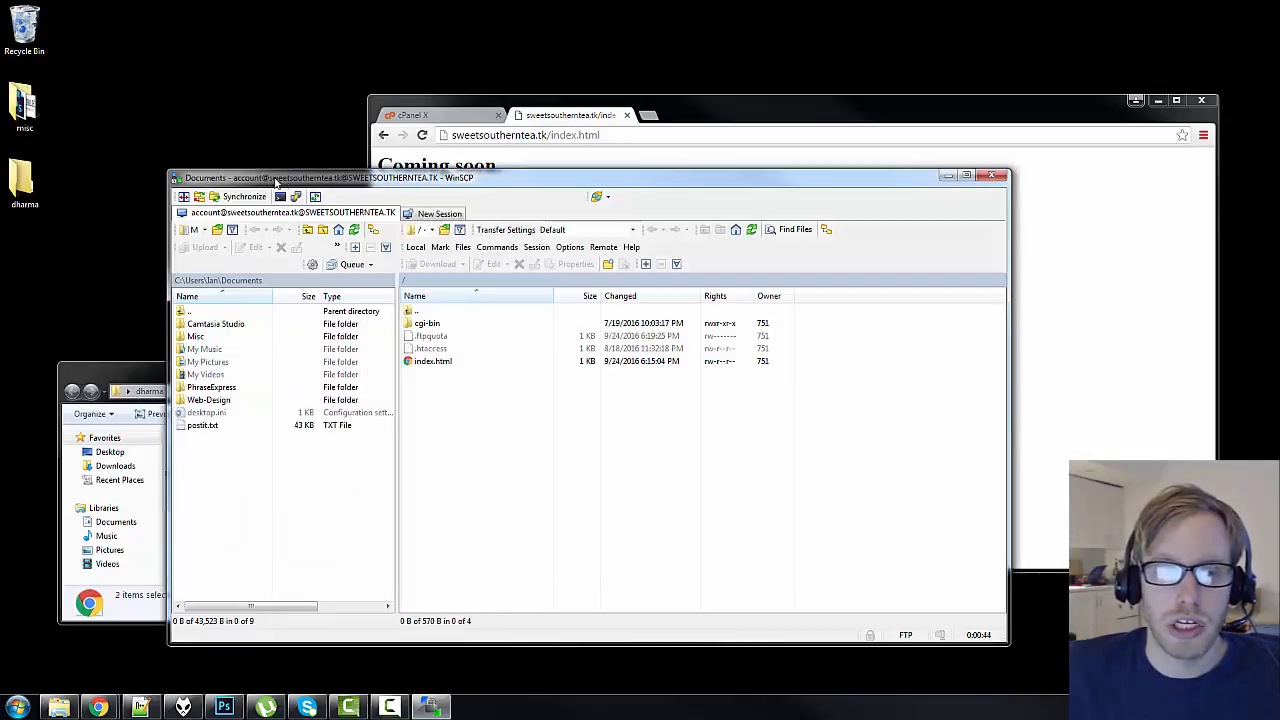
pyautogui.click(432, 361)
pyautogui.press('Delete')
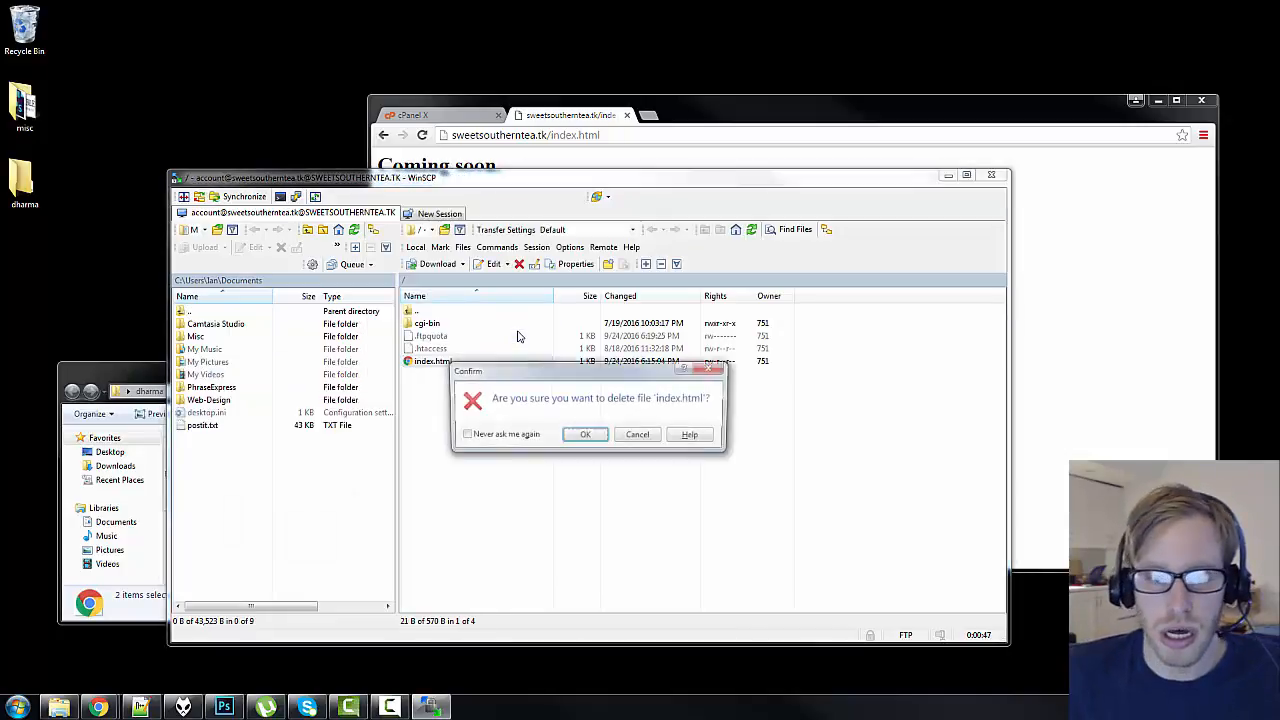
pyautogui.press('Return')
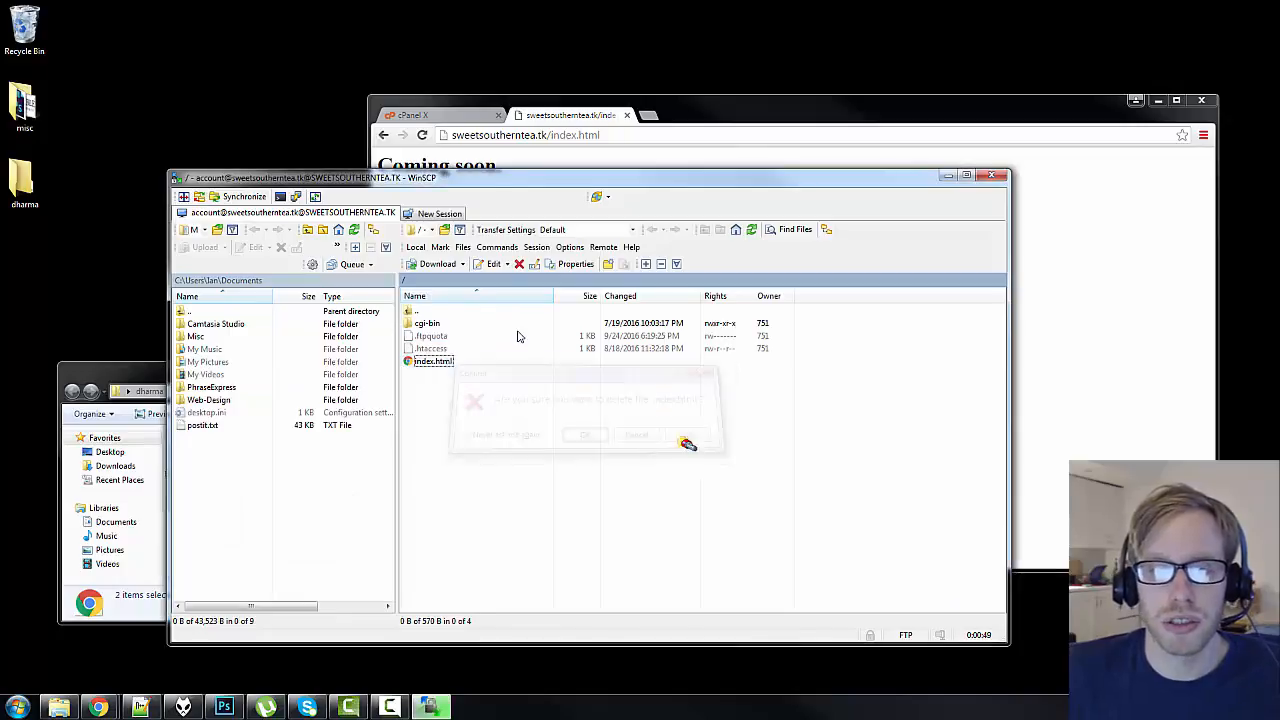
pyautogui.click(1064, 369)
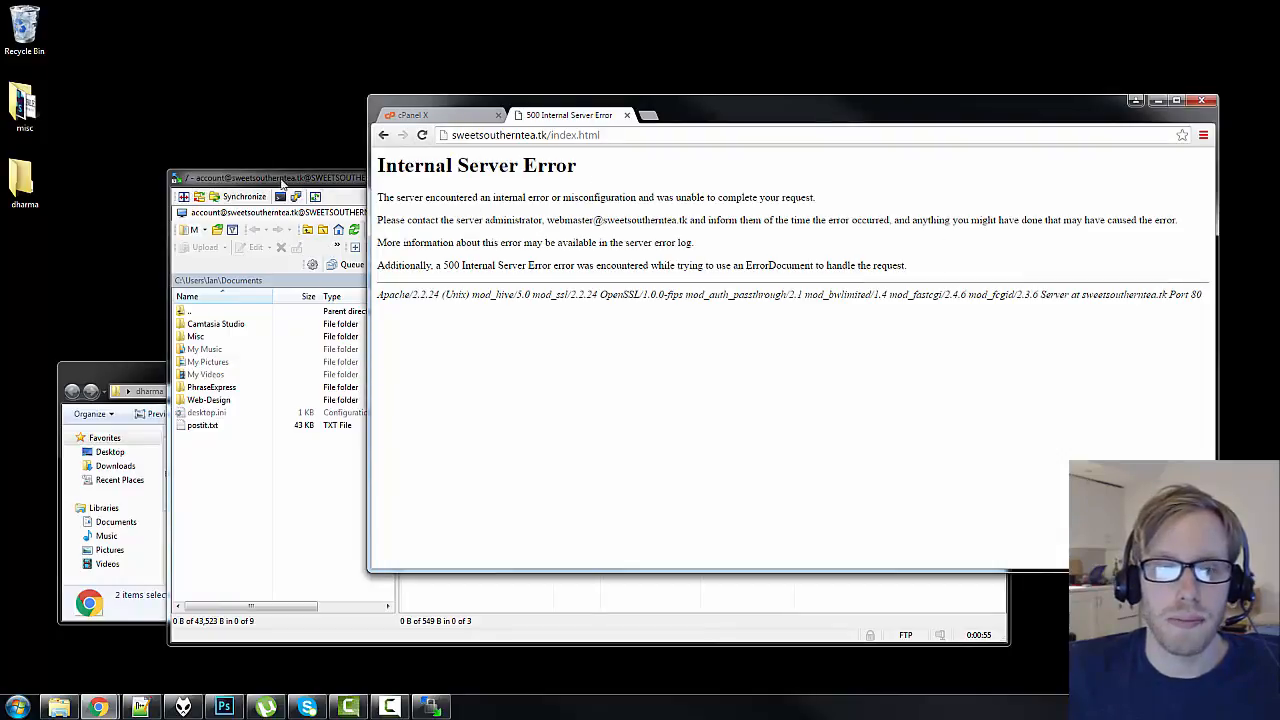
# Step: Upload the dharma image and index page from the desktop's dharma folder to the server's root directory in WinSCP
pyautogui.click(203, 237)
pyautogui.click(149, 370)
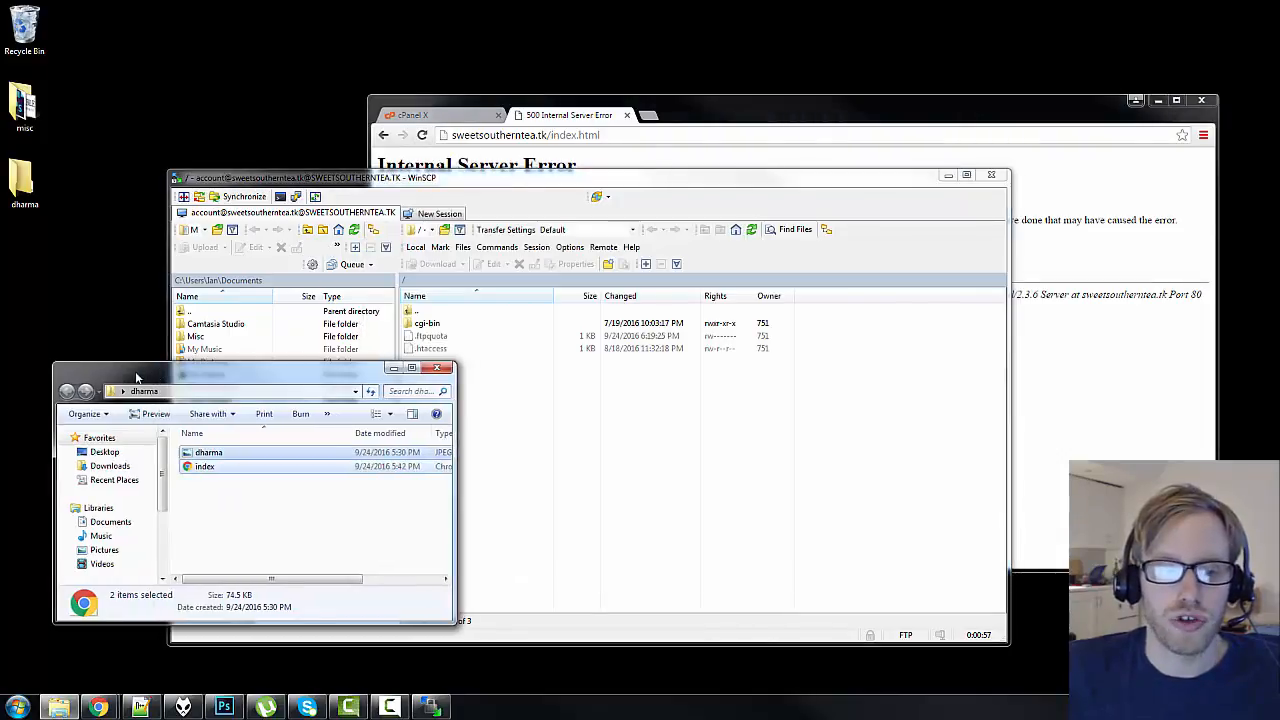
pyautogui.moveTo(149, 372); pyautogui.dragTo(125, 366)
pyautogui.moveTo(212, 513); pyautogui.dragTo(165, 432)
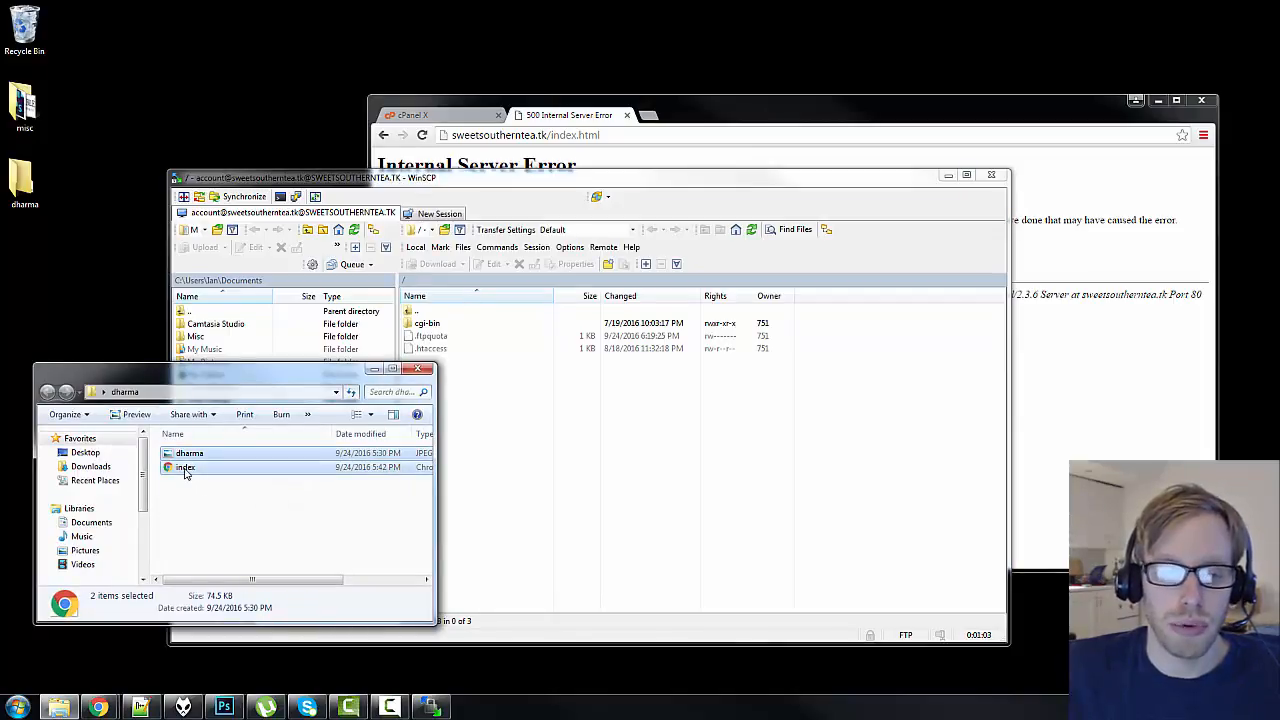
pyautogui.moveTo(184, 468); pyautogui.dragTo(588, 483)
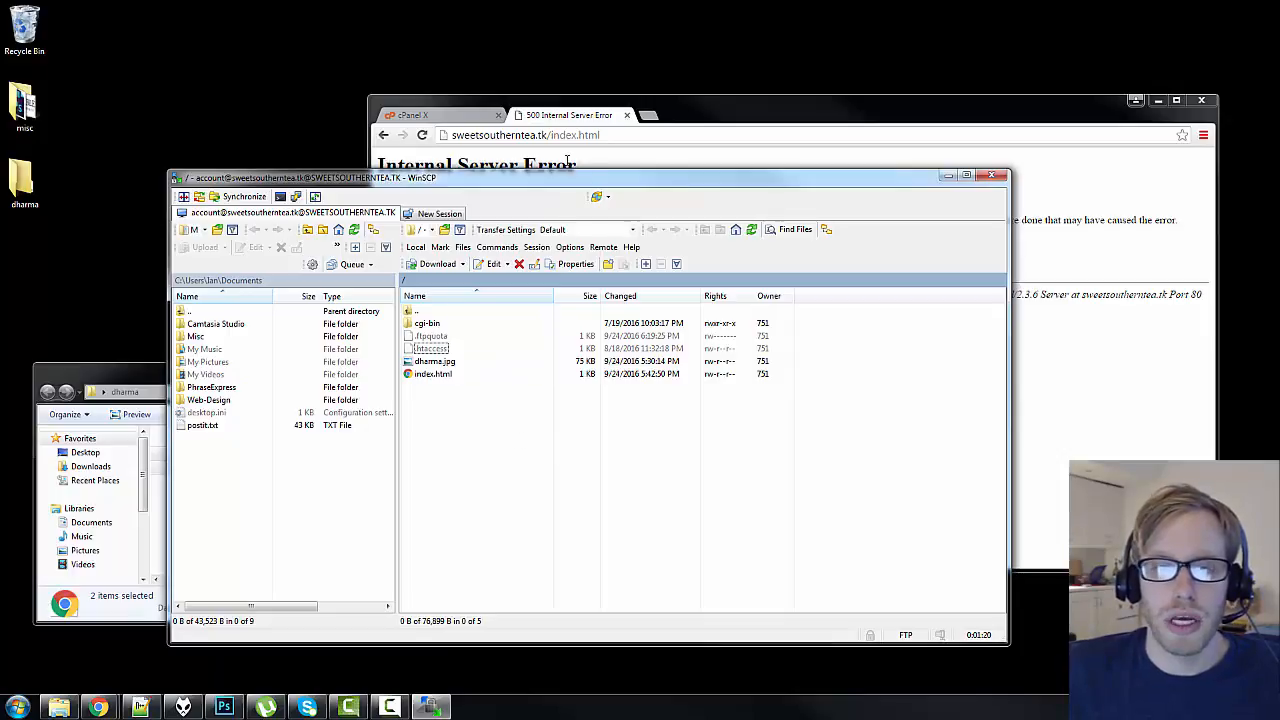
# Step: Reload sweetsoutherntea.tk/index.html in Chrome and compare the page with the uploaded files in WinSCP
pyautogui.click(565, 117)
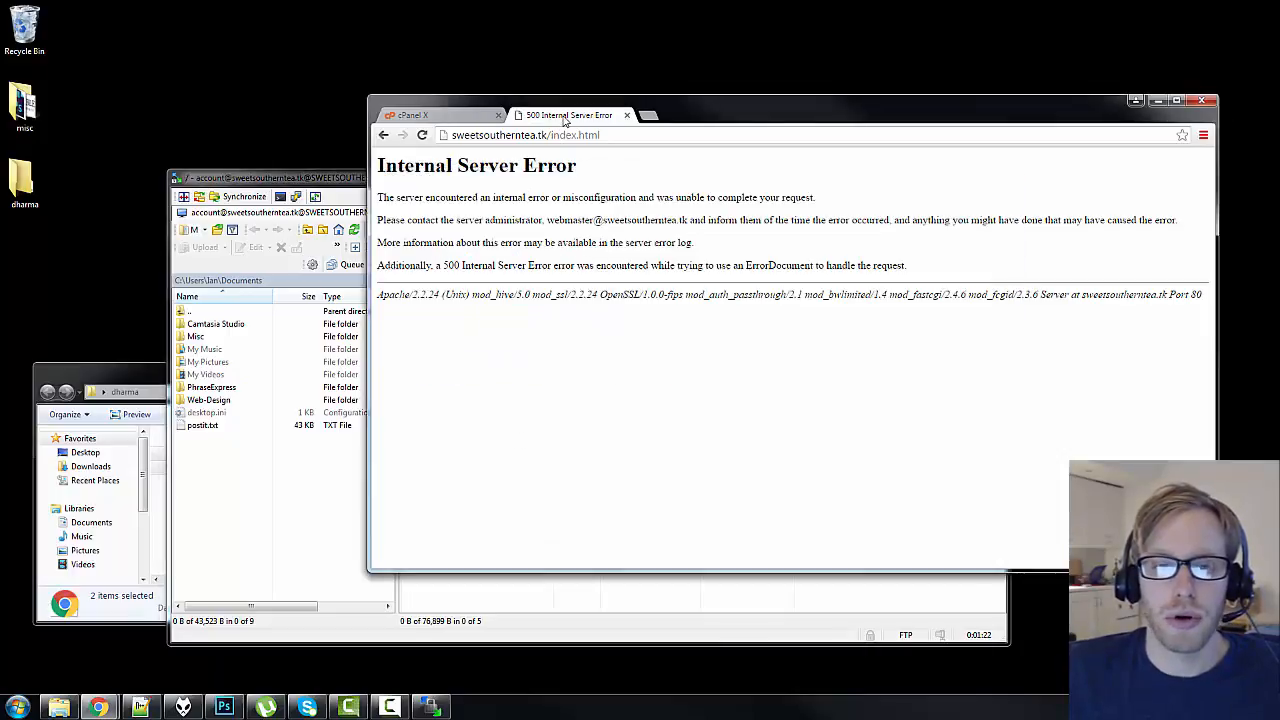
pyautogui.click(422, 135)
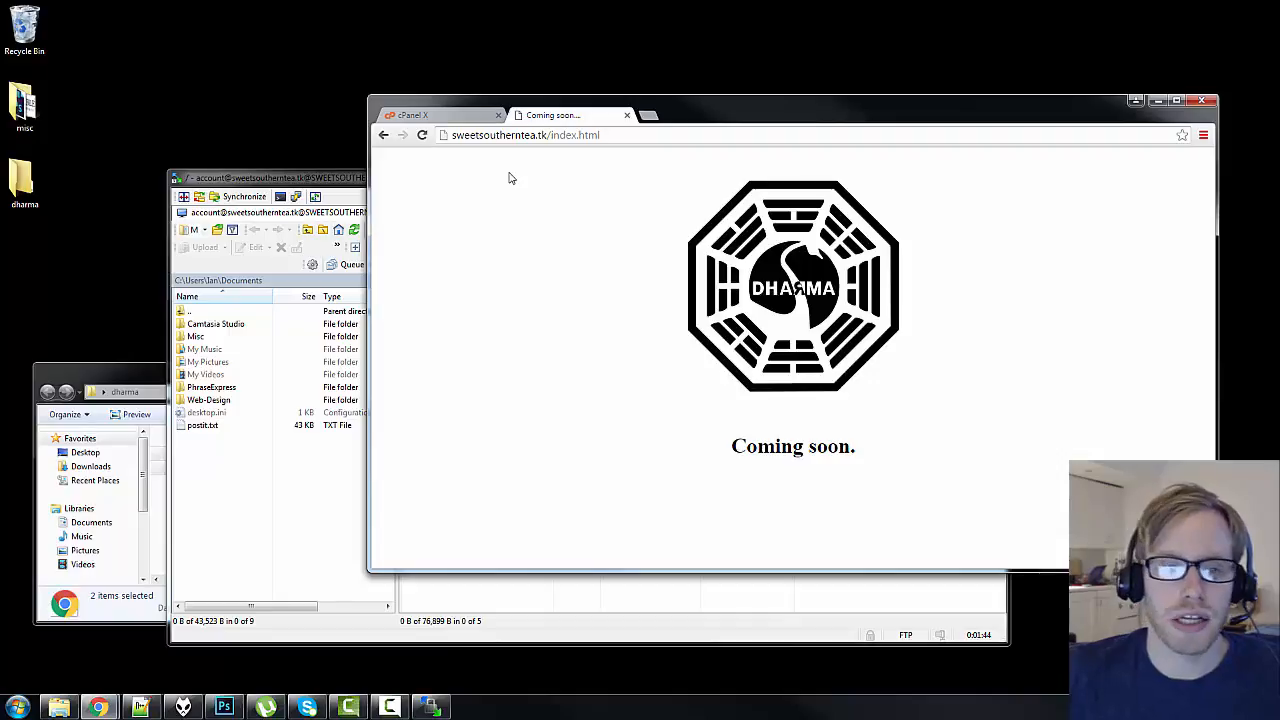
pyautogui.click(323, 175)
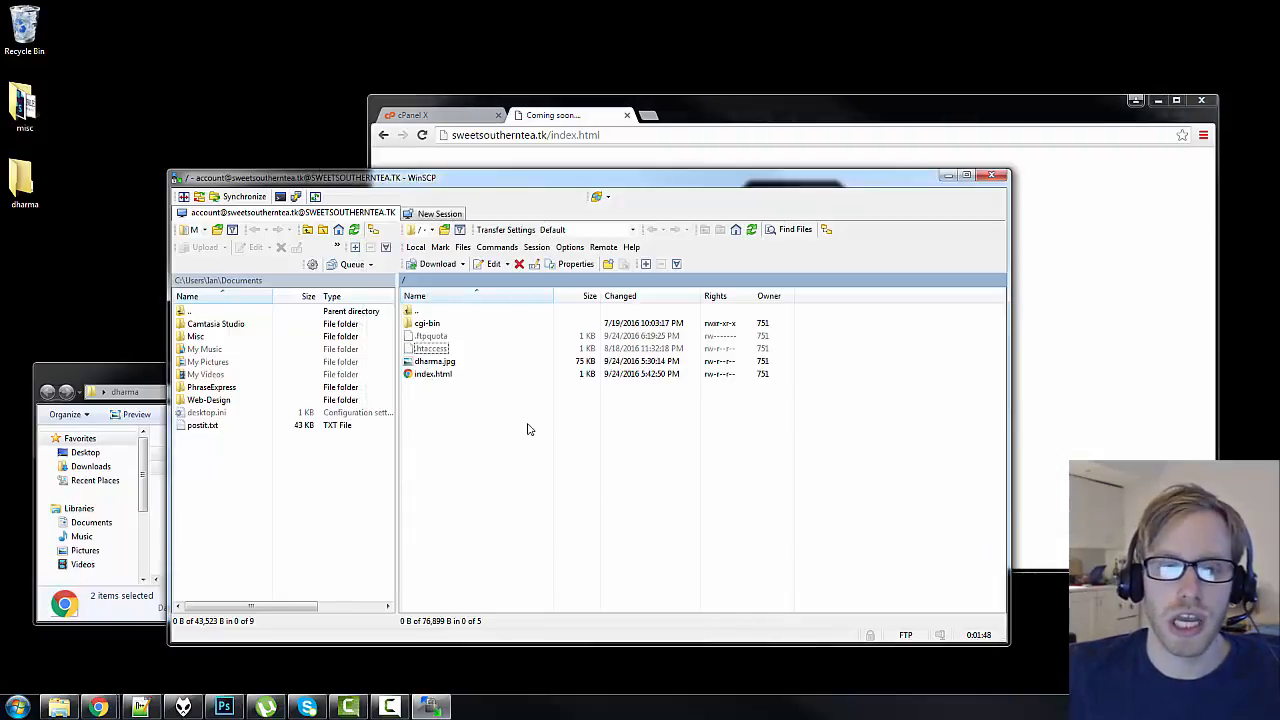
pyautogui.click(563, 111)
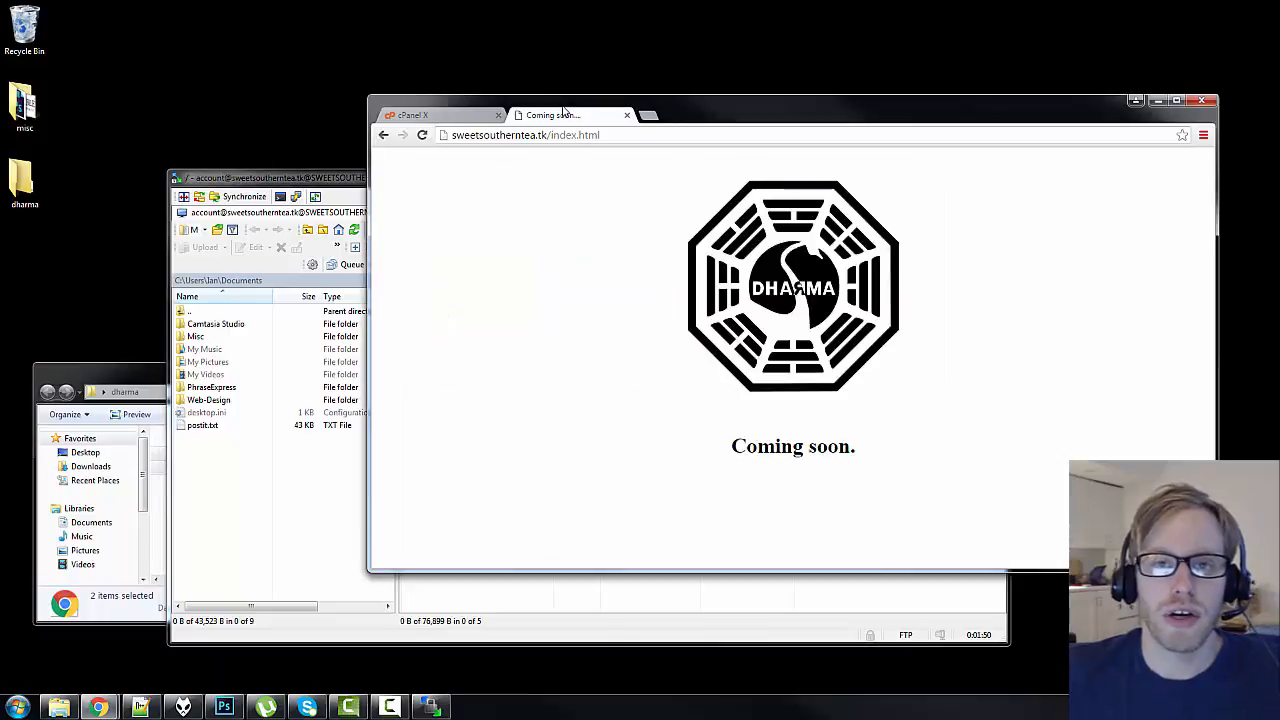